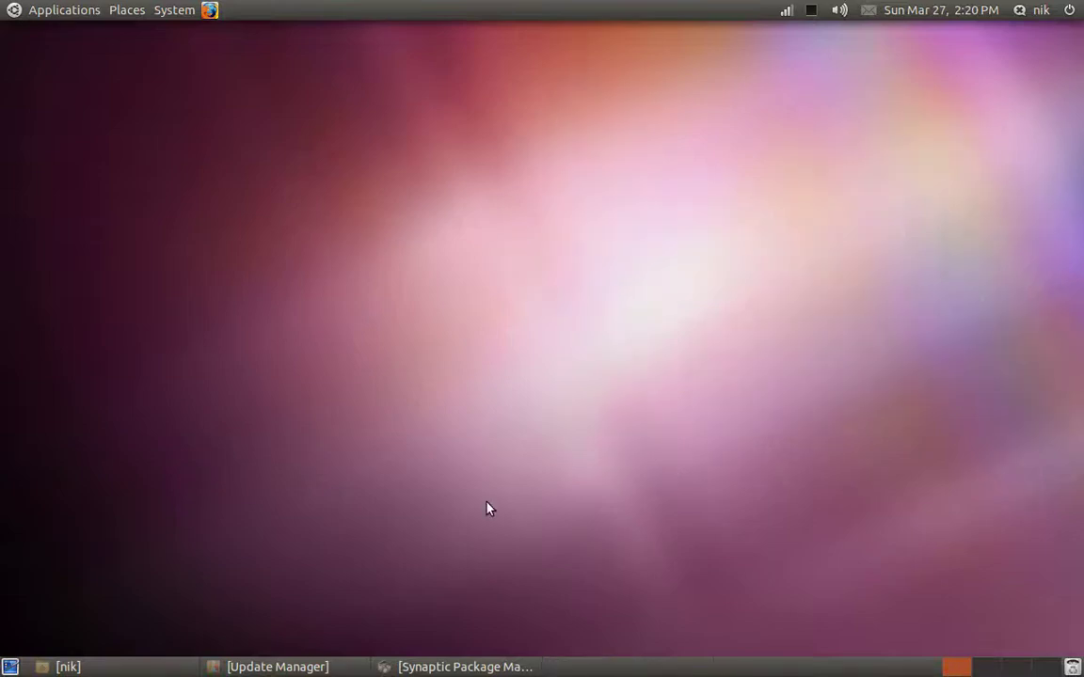
- Bring back Update Manager and dismiss its 'Not all updates can be installed' warning
left_click(276, 667)
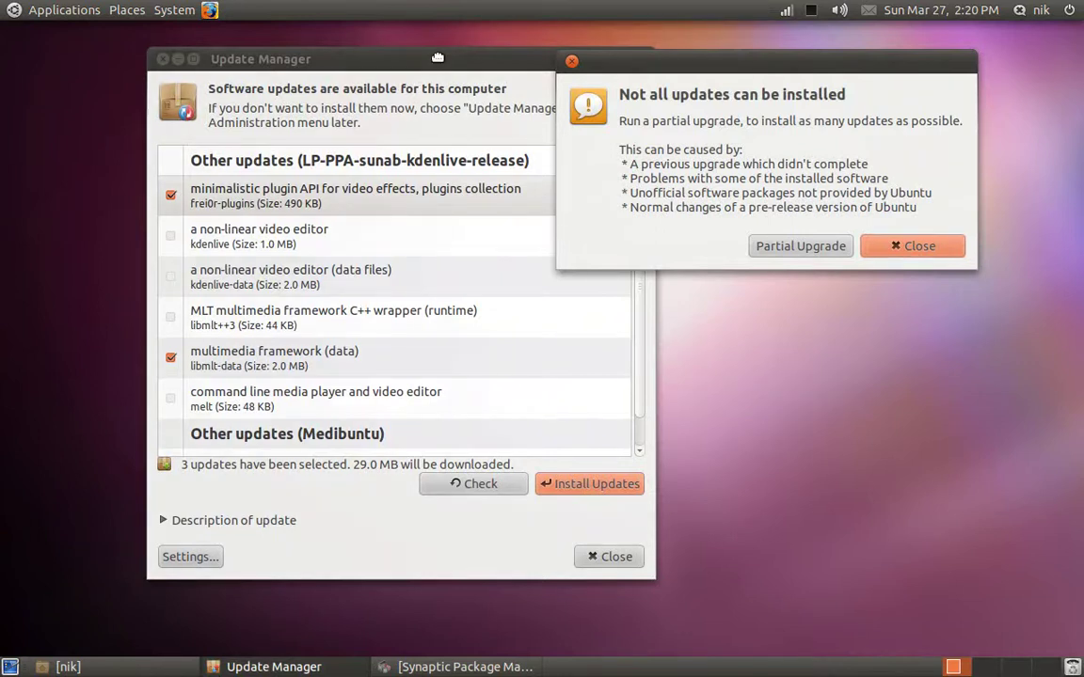
left_click_drag(438, 59, 410, 48)
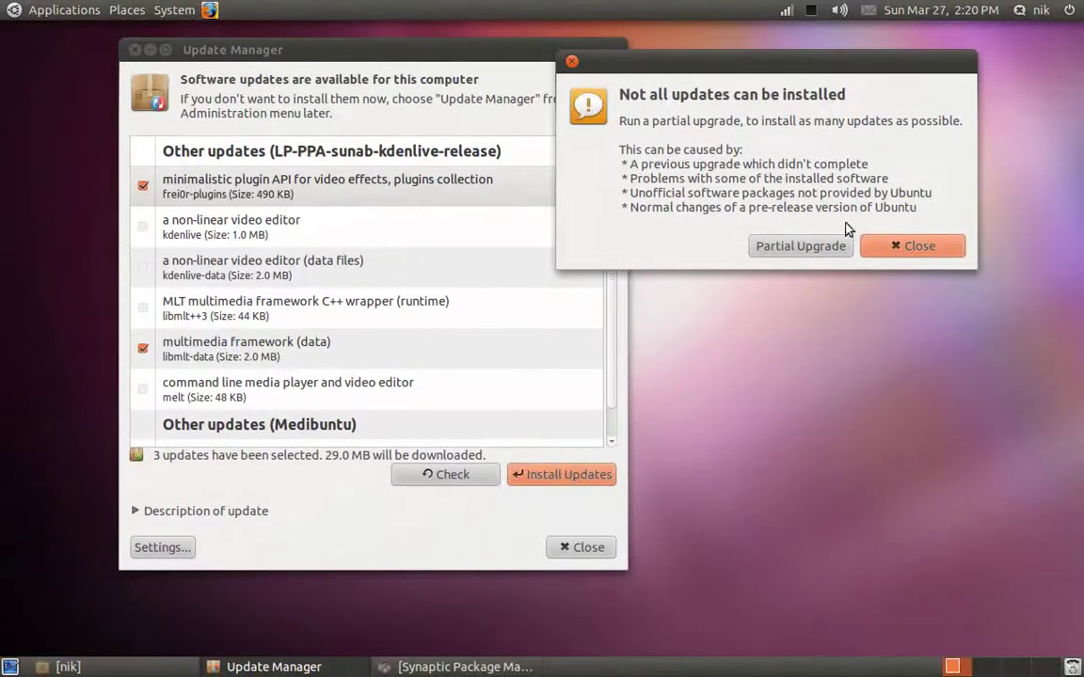
left_click(901, 246)
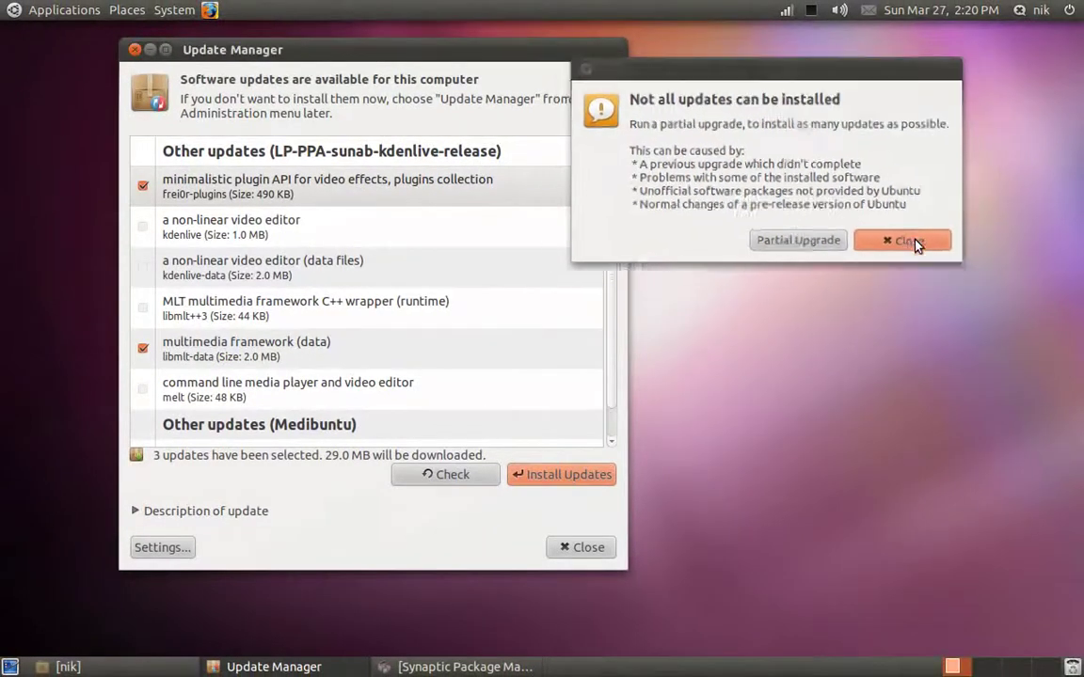
- Close Update Manager, then mark kdenlive and kdenlive-data for complete removal and view the summary
left_click(576, 548)
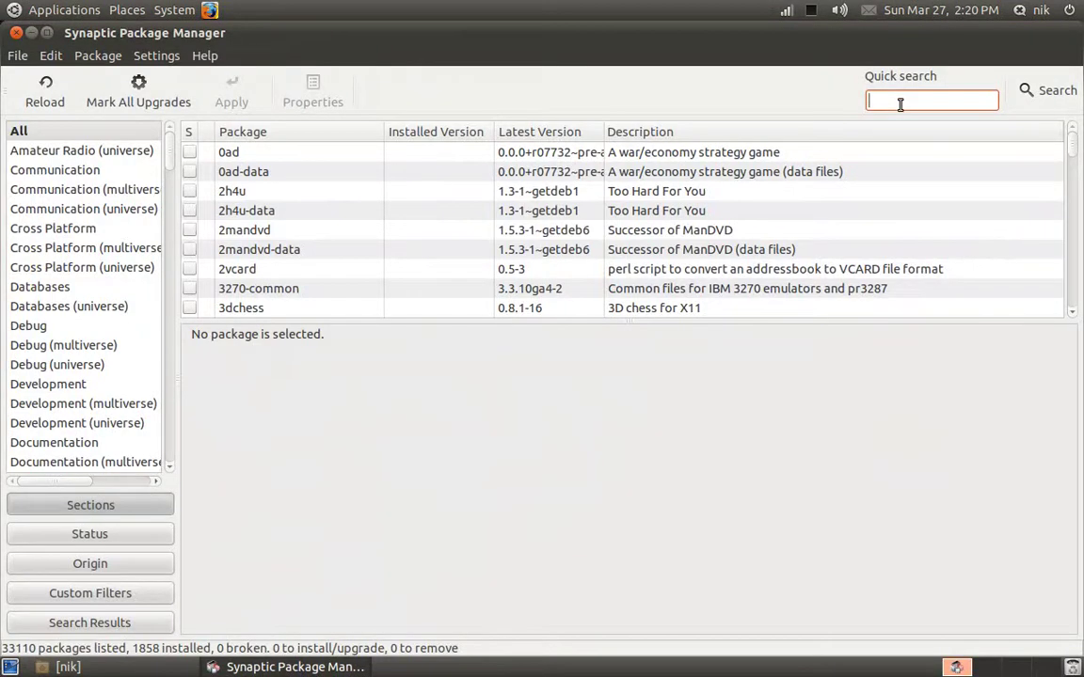
type("kdenlive")
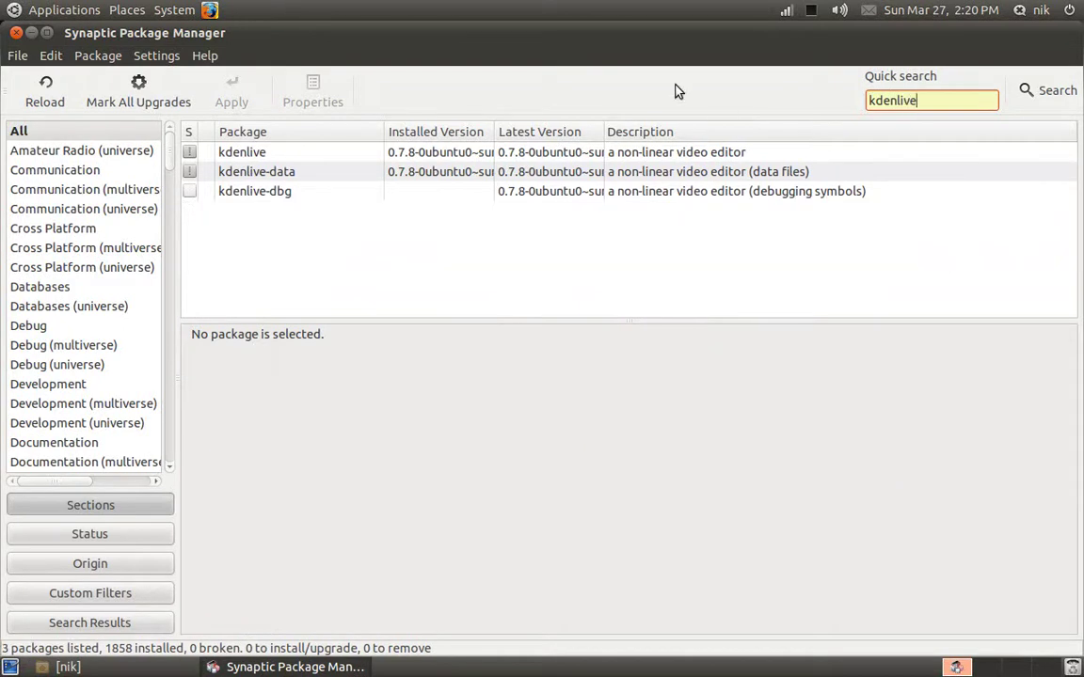
left_click(191, 153)
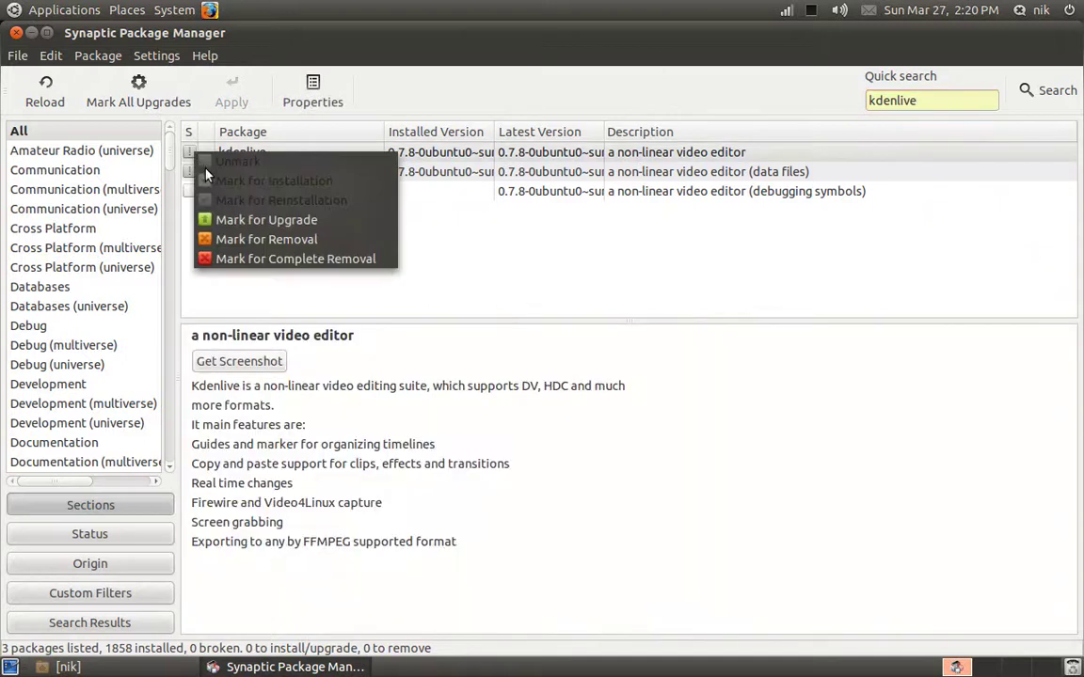
left_click(248, 254)
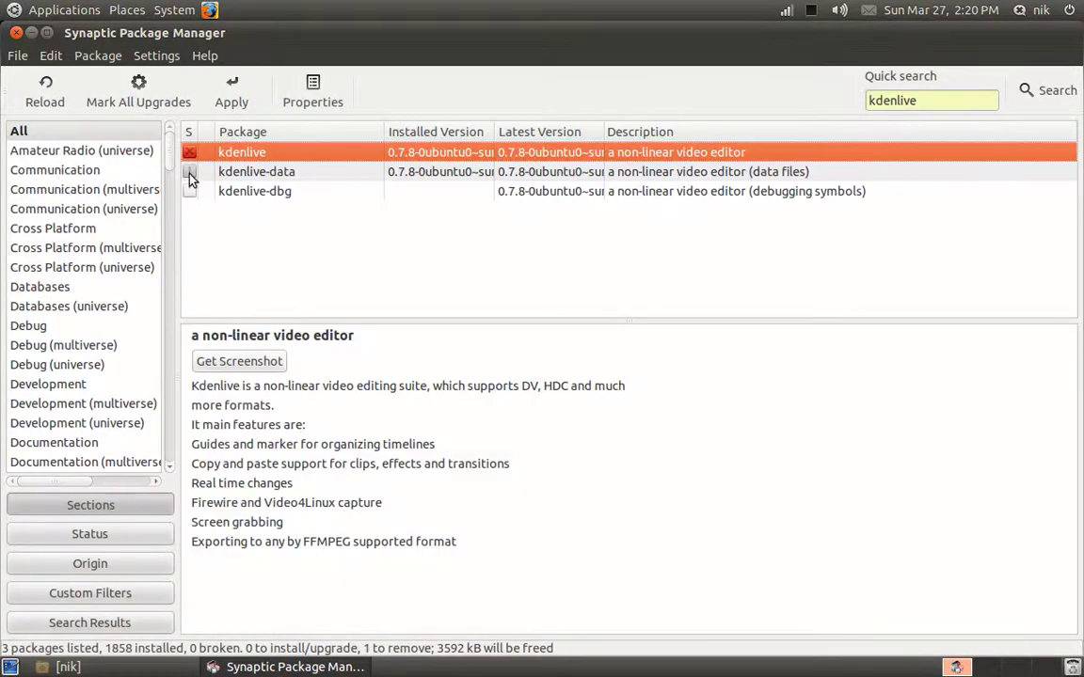
left_click(189, 172)
left_click(214, 280)
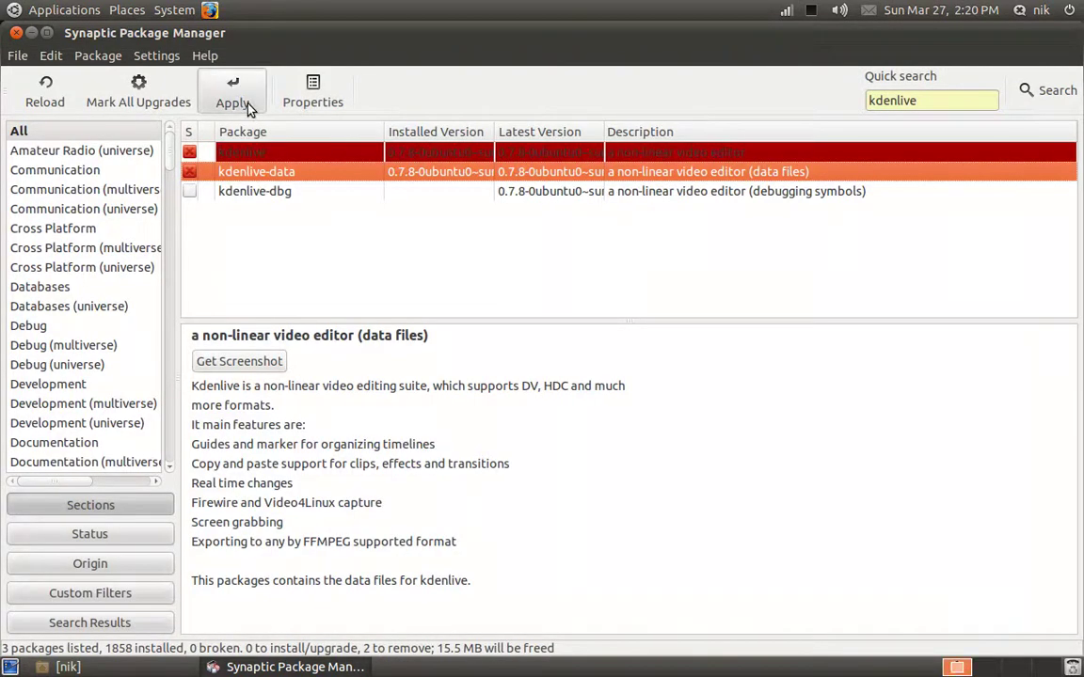
left_click(247, 109)
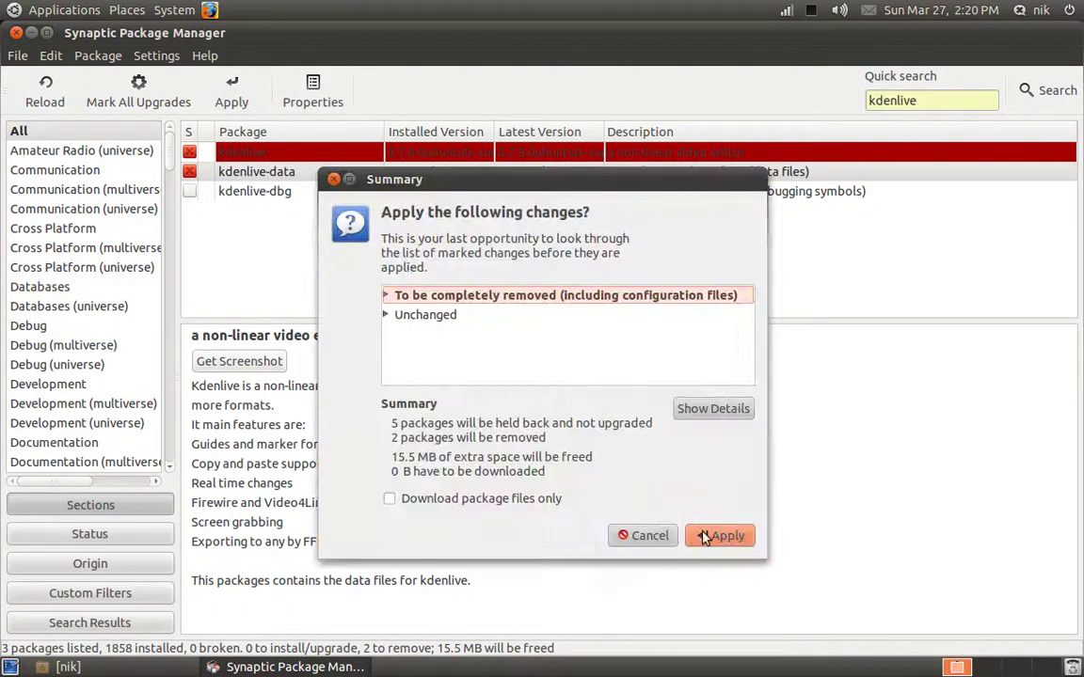
- Confirm removing kdenlive and kdenlive-data, freeing 15.5 MB and leaving 1856 packages installed
left_click(705, 535)
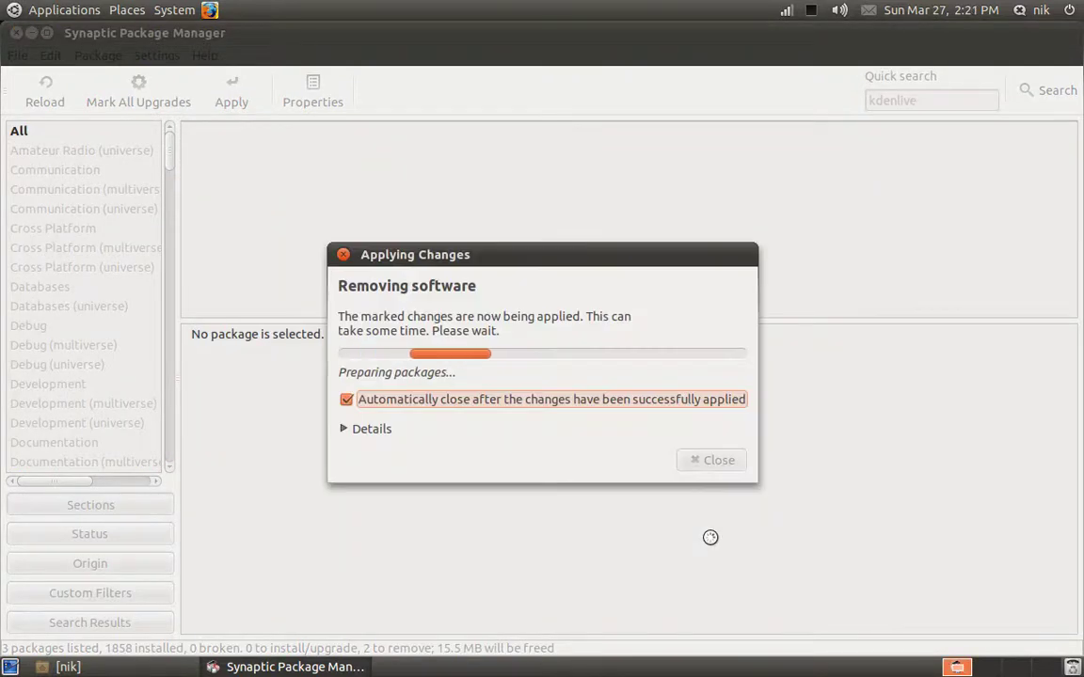
left_click_drag(603, 254, 537, 144)
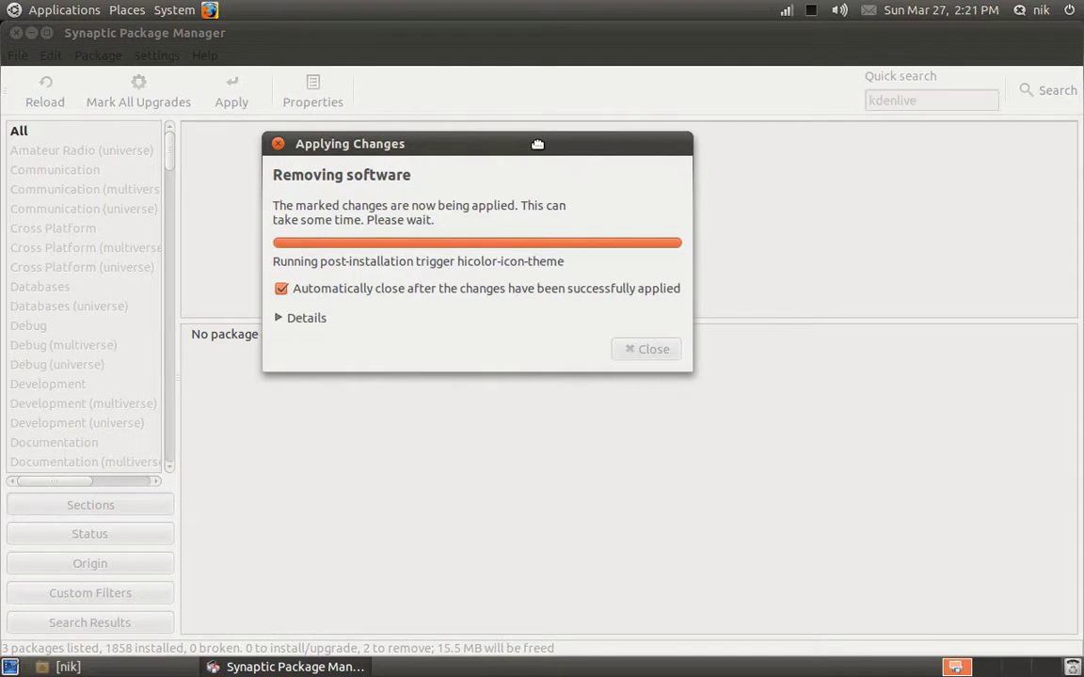
left_click_drag(537, 143, 562, 127)
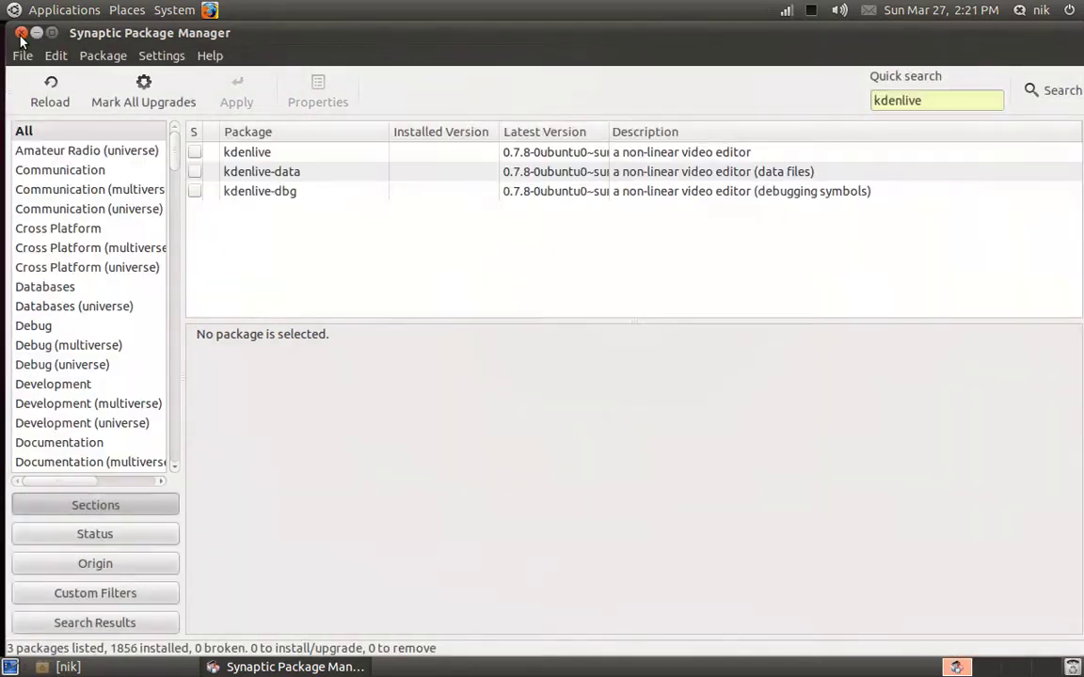
- Close Synaptic, relaunch Update Manager from System > Administration, and dismiss the partial-upgrade warning
left_click(20, 34)
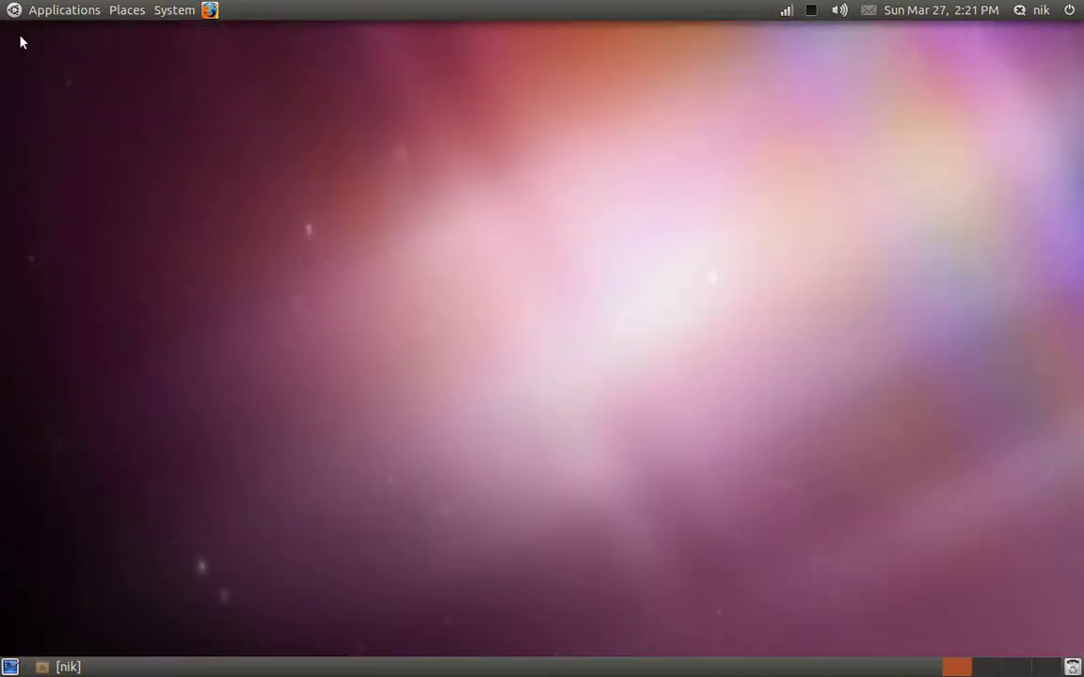
left_click(175, 10)
mouse_move(193, 57)
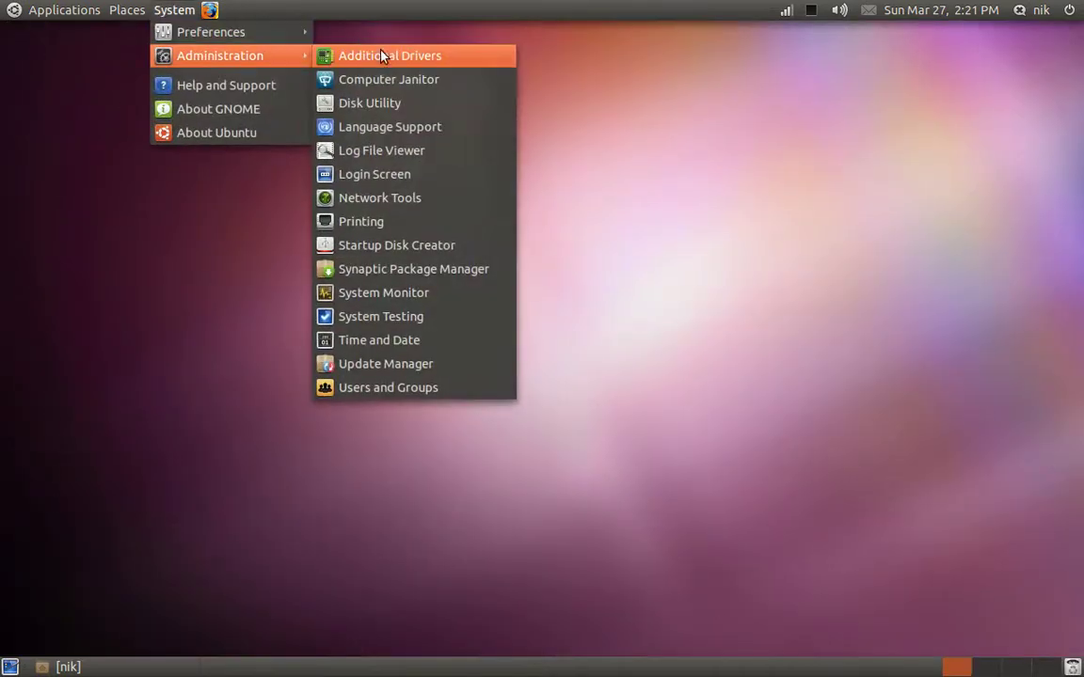
left_click(431, 373)
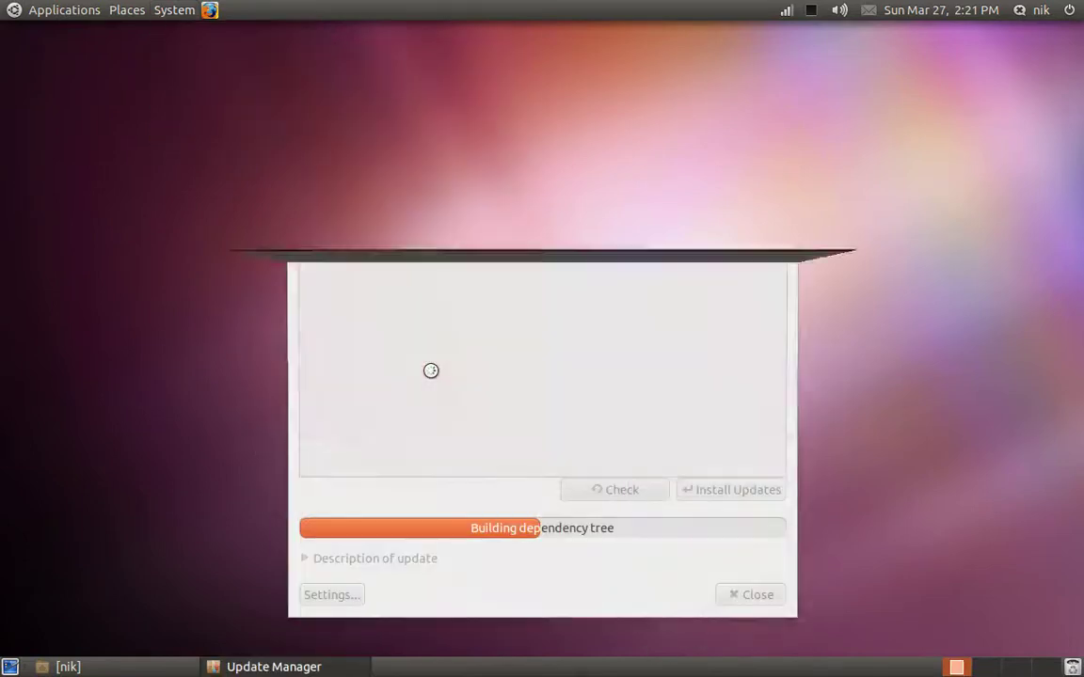
left_click_drag(437, 105, 381, 67)
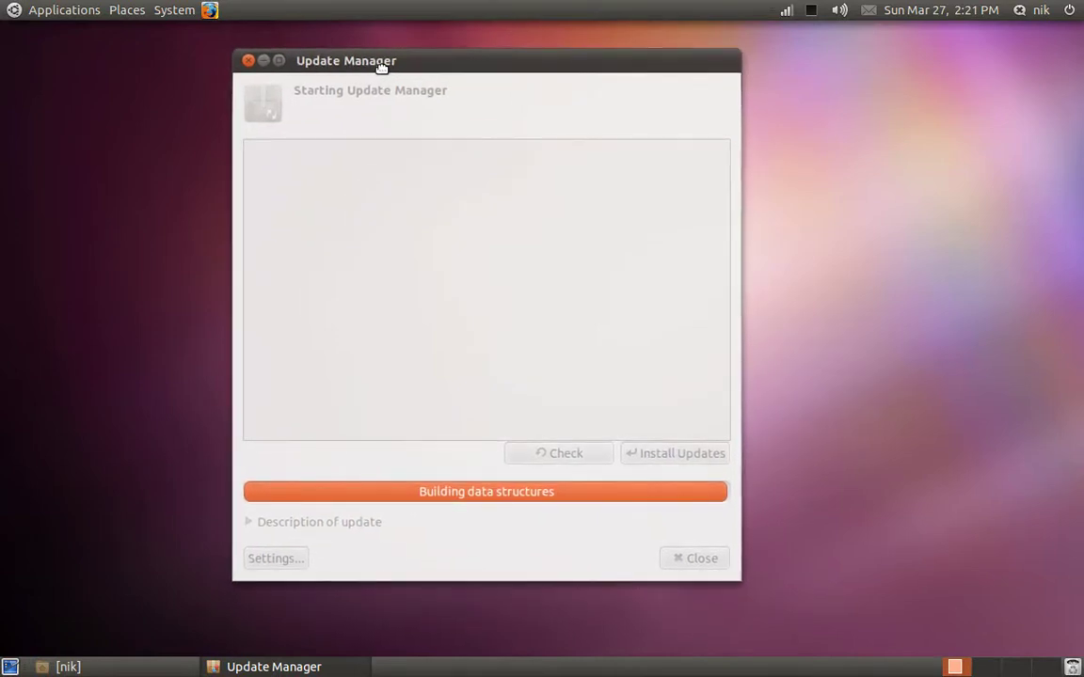
left_click_drag(381, 64, 352, 49)
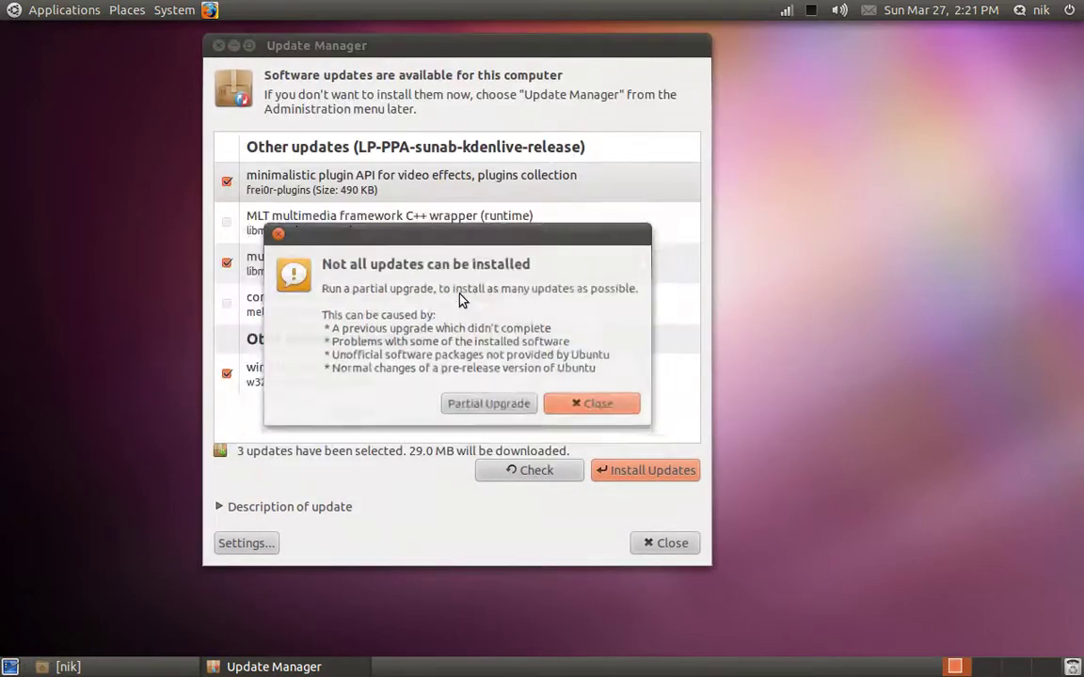
left_click(584, 412)
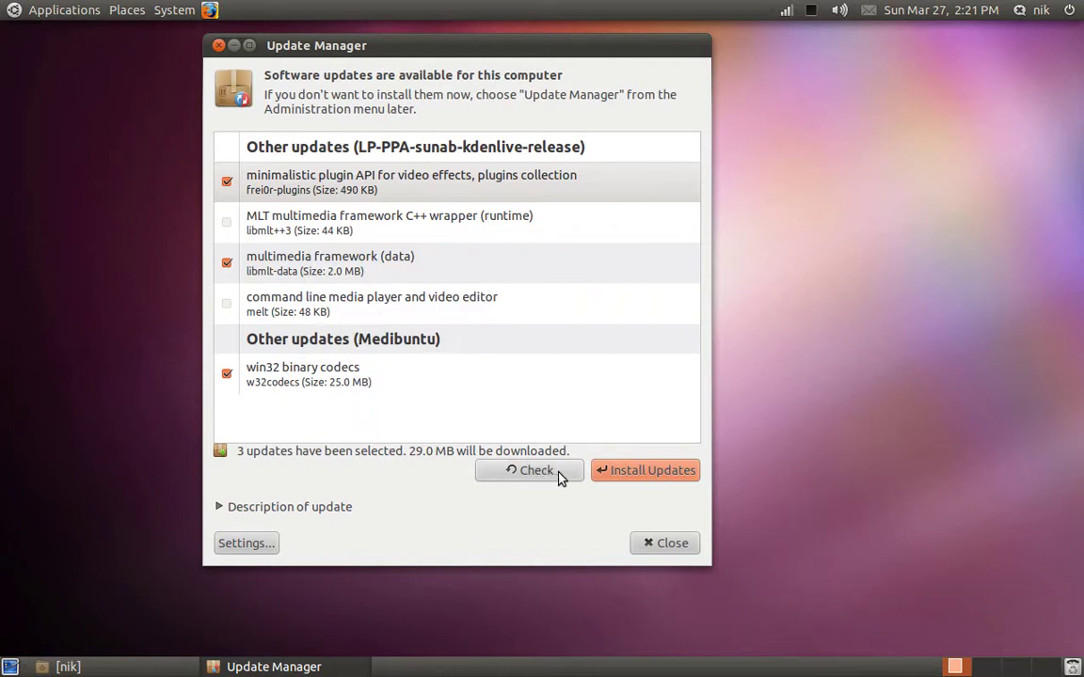
- Recheck for updates, dismiss the warning again, and inspect the libmlt++3 and melt update rows
left_click(549, 476)
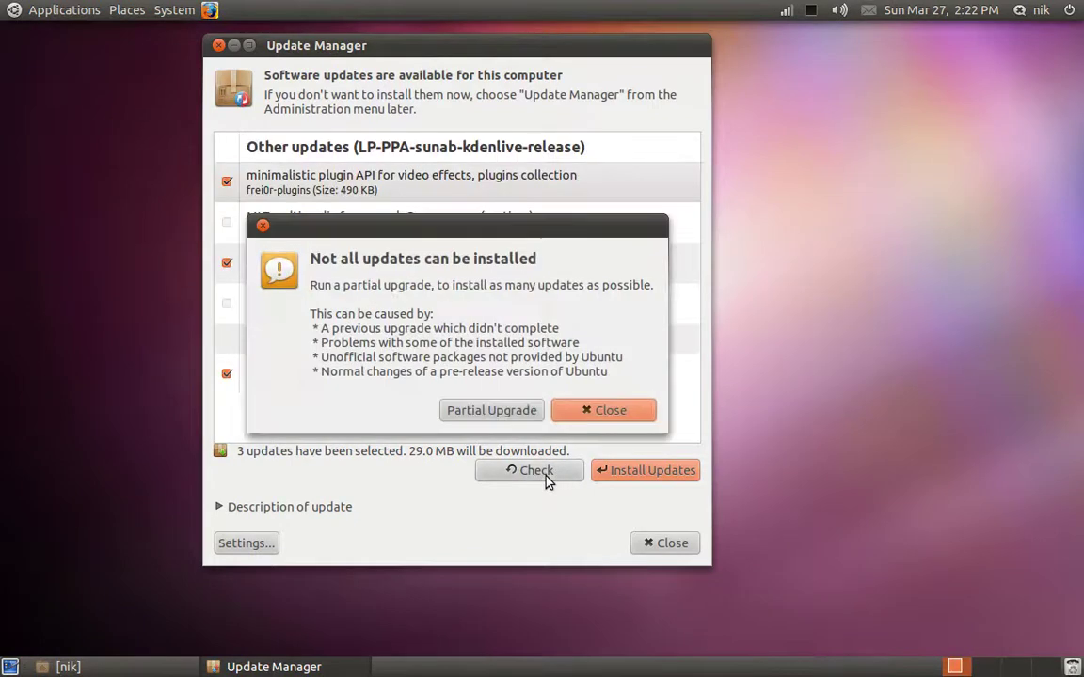
left_click(600, 410)
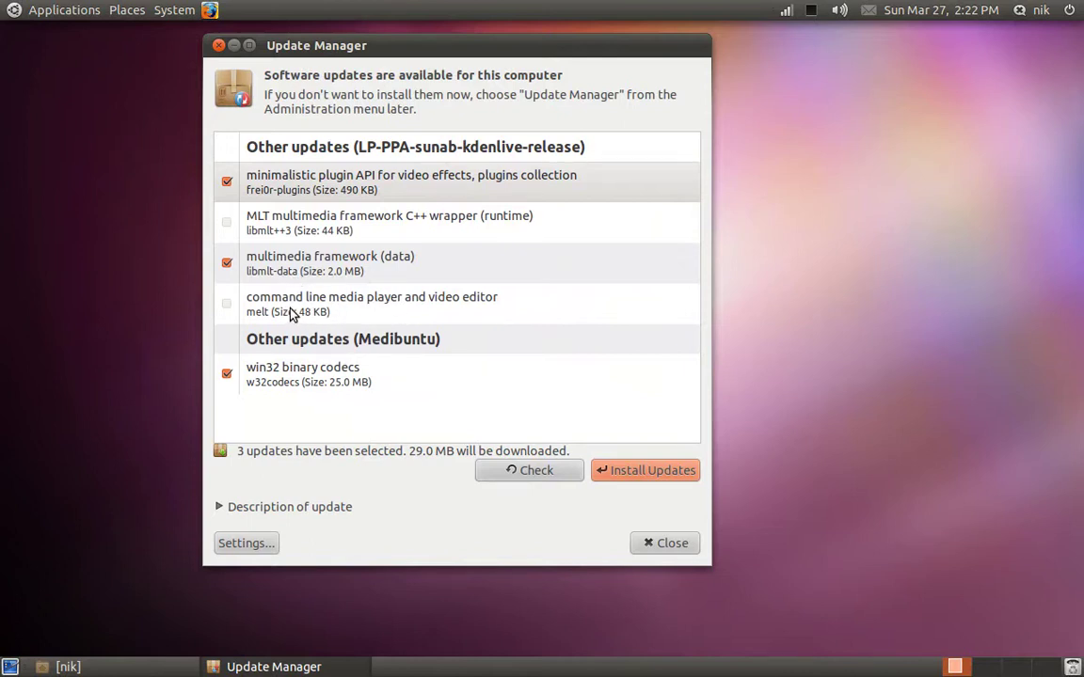
left_click(276, 233)
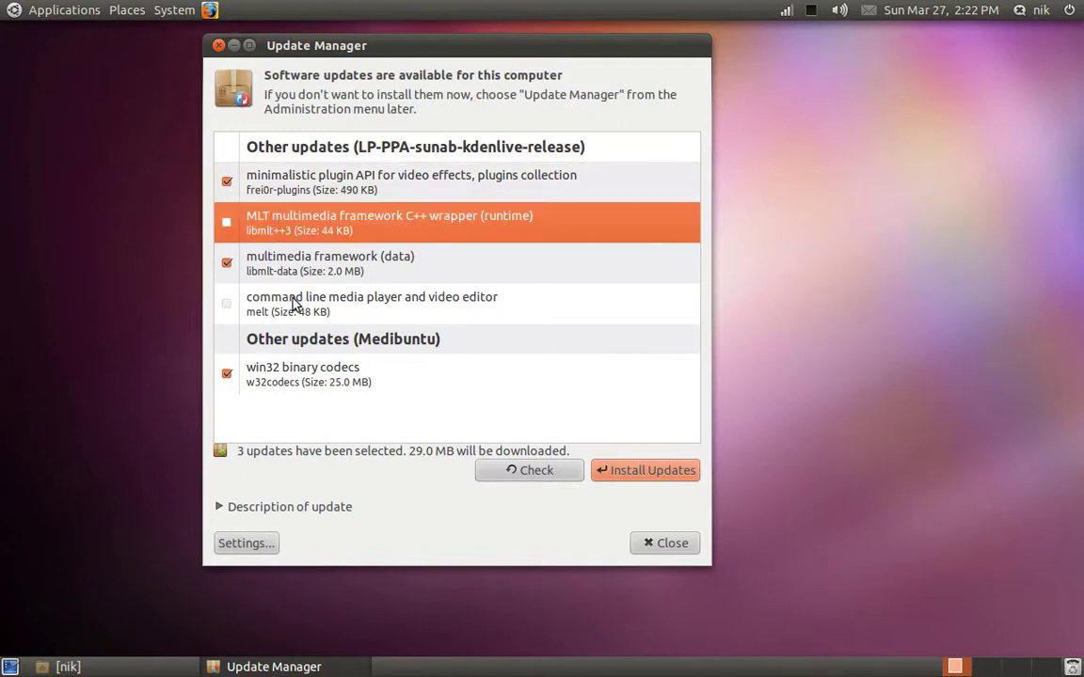
left_click(295, 303)
left_click(280, 231)
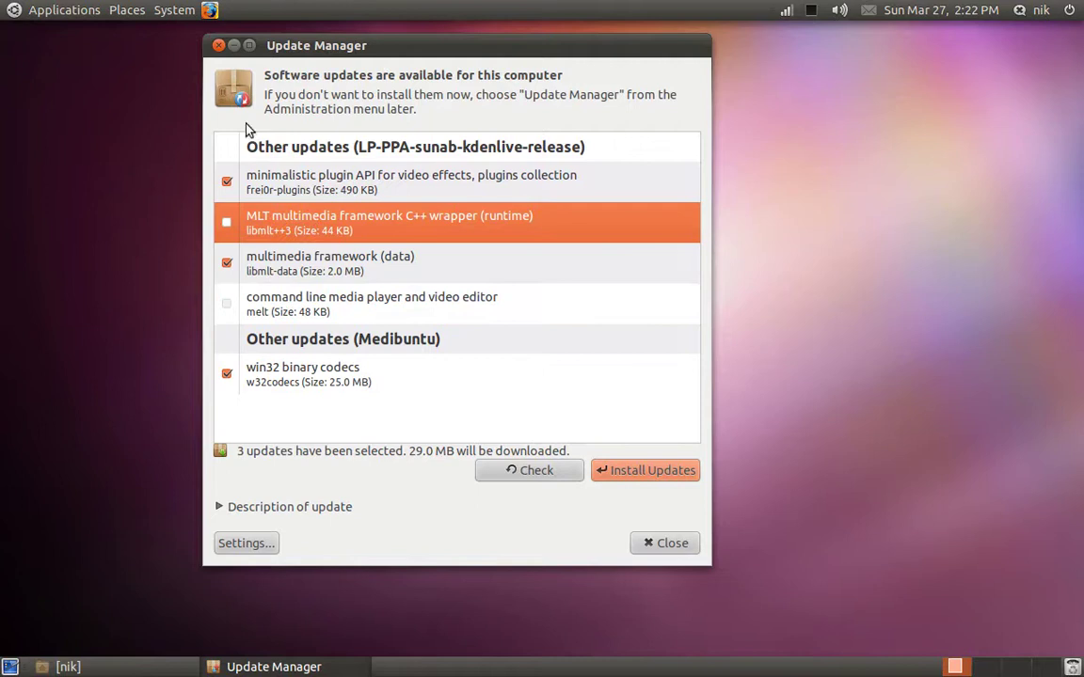
left_click(167, 8)
- Launch Synaptic and mark melt for removal, accepting openshot's removal too (44.6 MB freed)
mouse_move(226, 55)
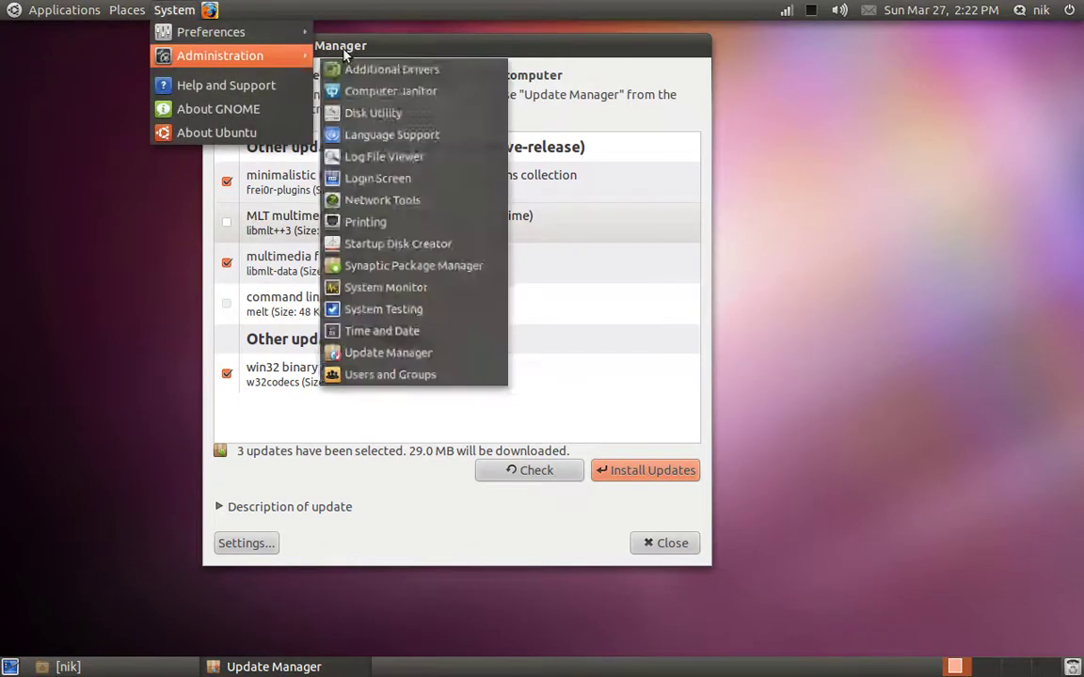
left_click(426, 269)
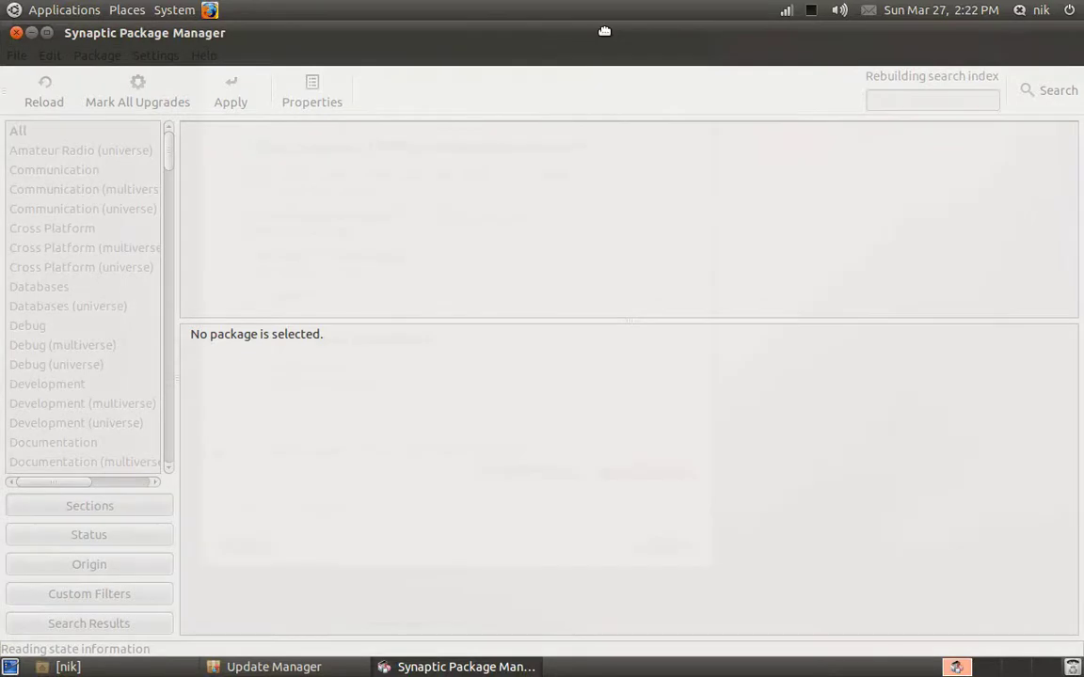
left_click_drag(604, 32, 207, 431)
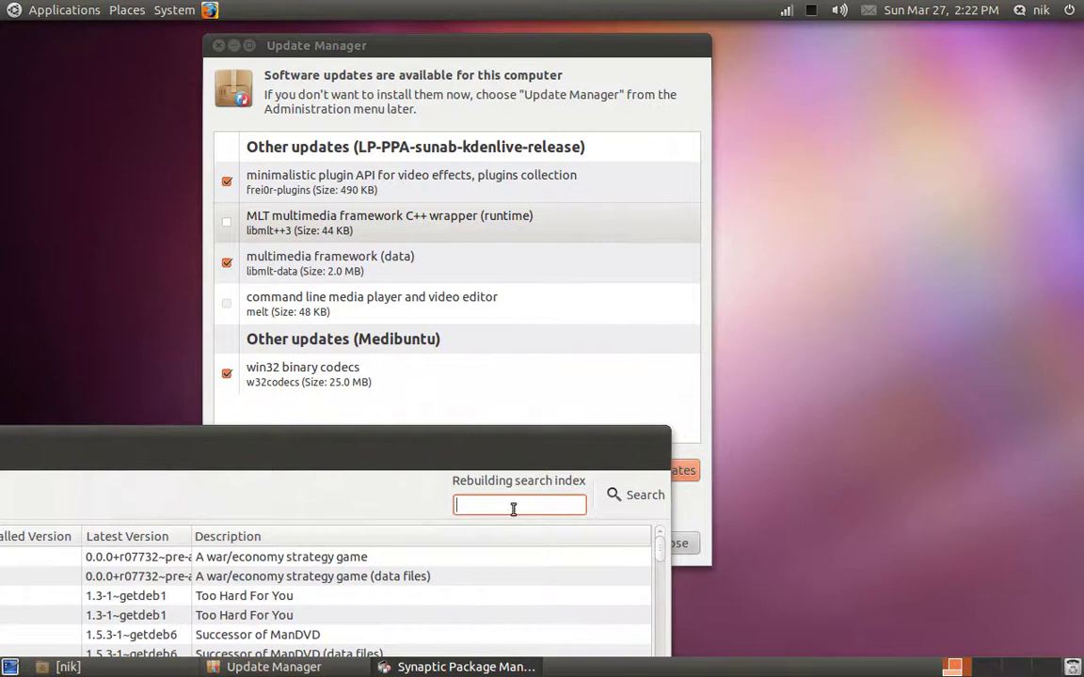
type("melt")
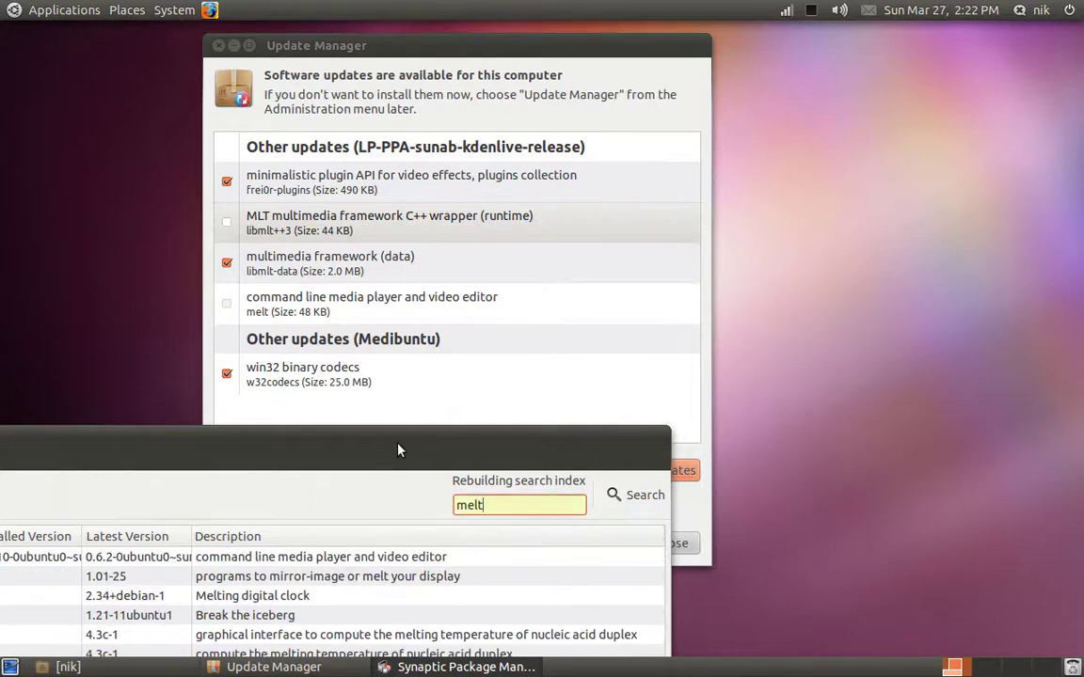
left_click_drag(399, 449, 844, 15)
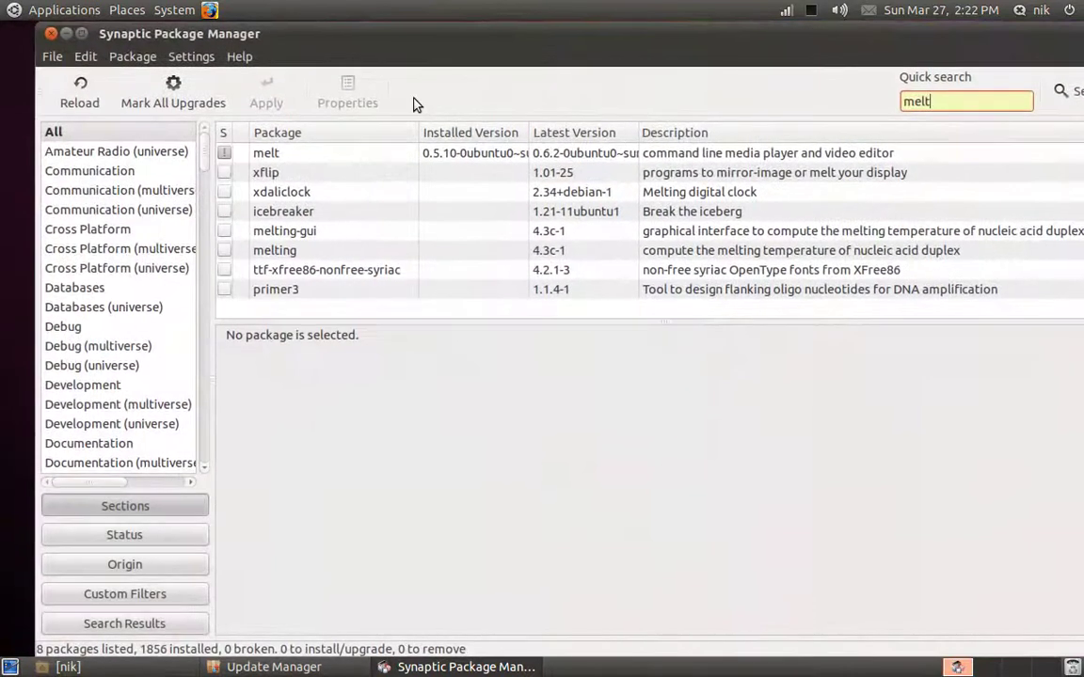
left_click(225, 158)
left_click(267, 249)
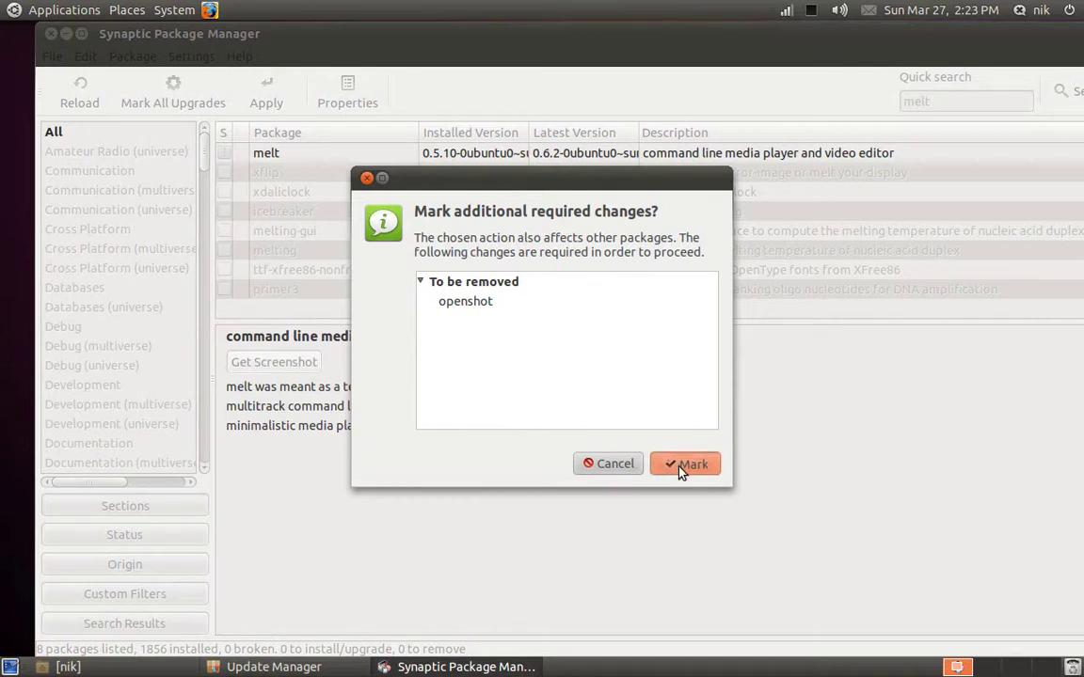
left_click(681, 467)
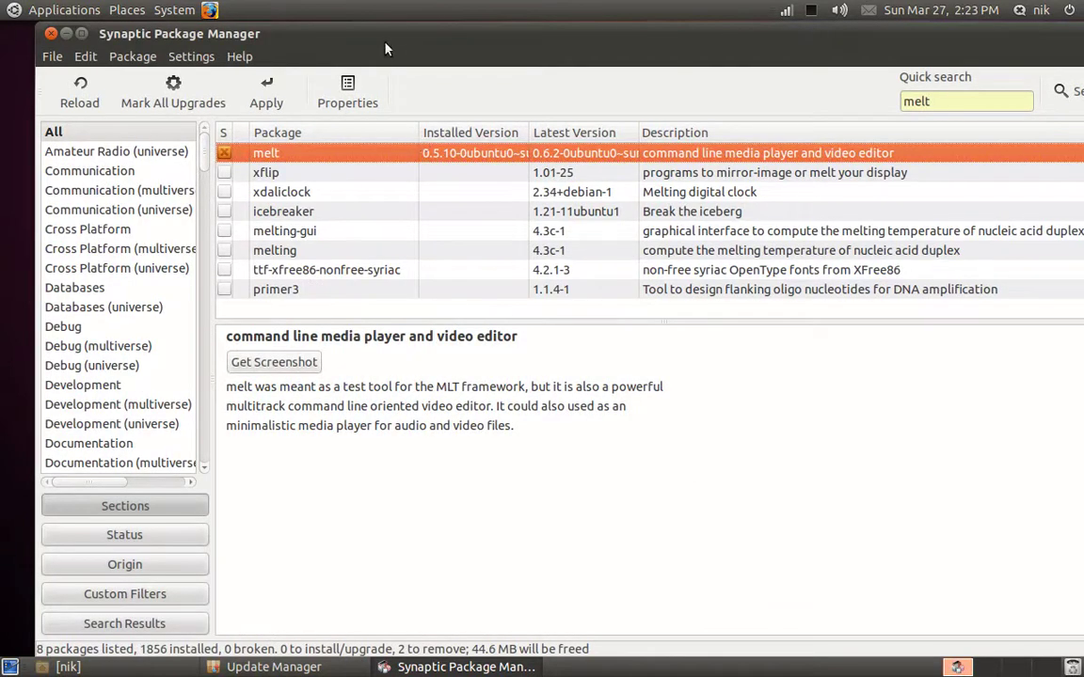
- Search for the libmlt packages and mark libmlt++3 for removal, accepting python-mlt2 too
left_click_drag(385, 49, 288, 303)
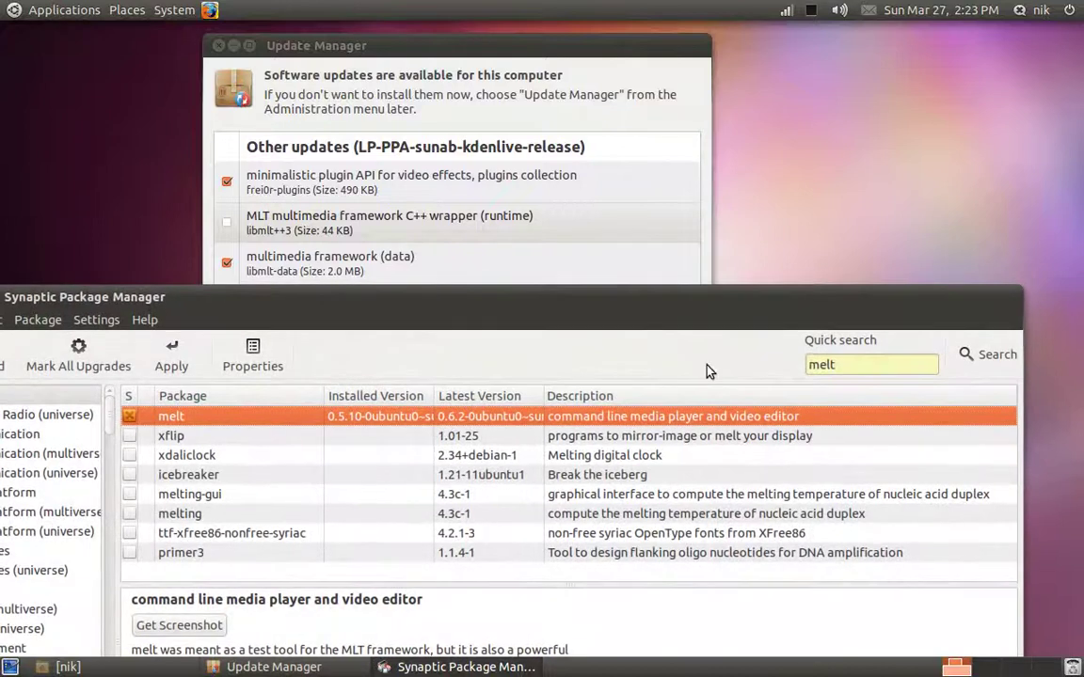
double_click(870, 364)
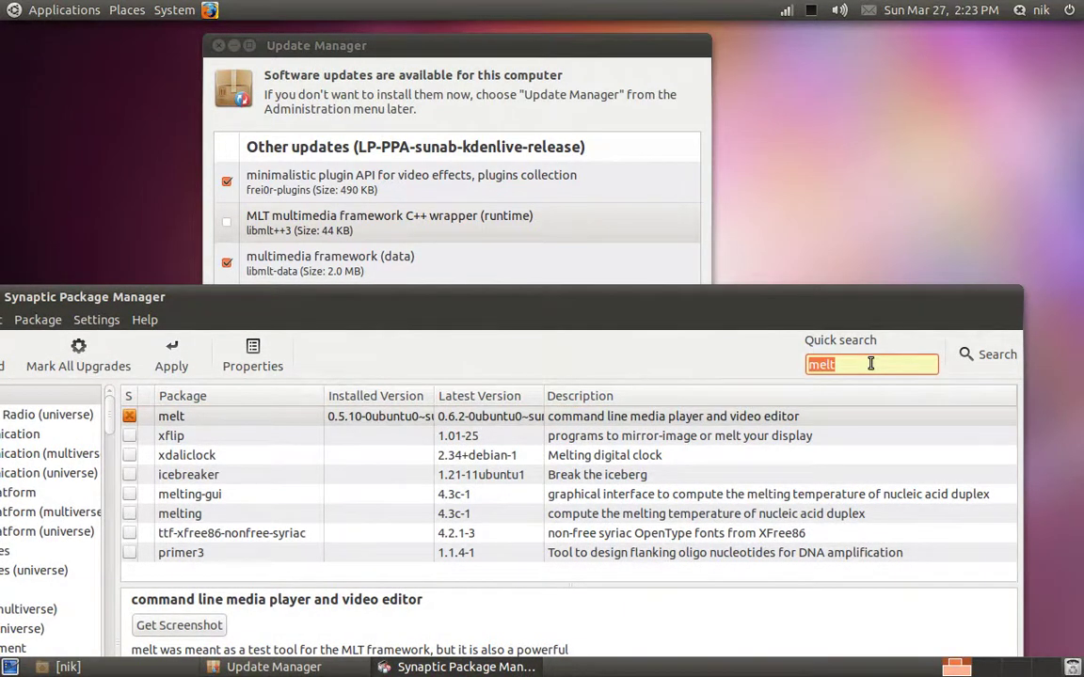
key("BackSpace")
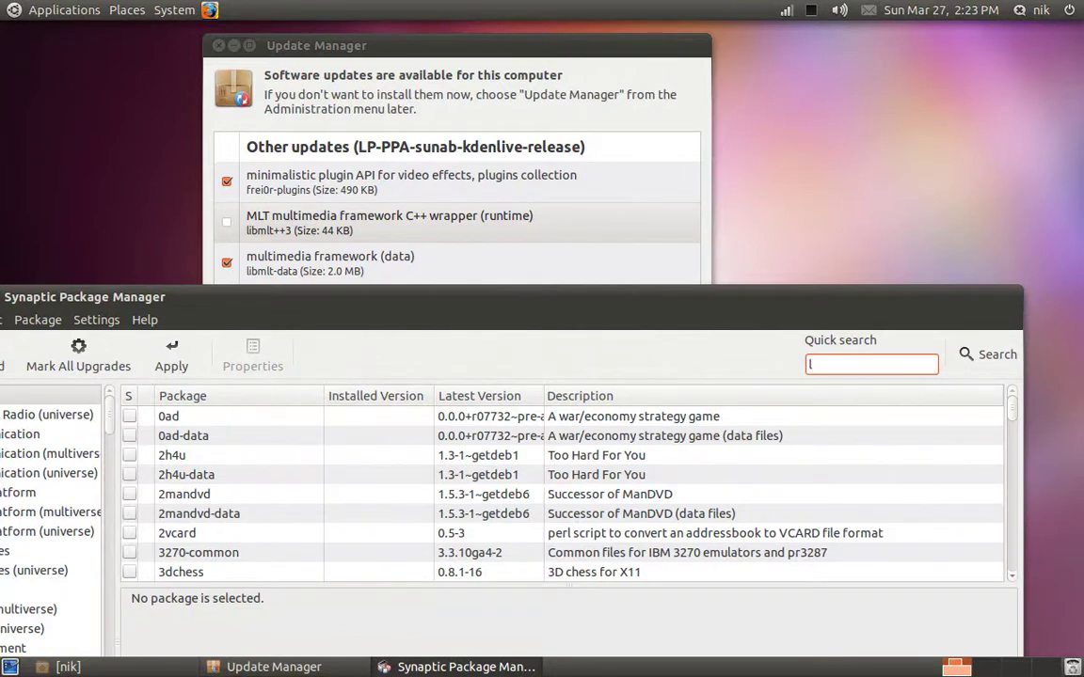
type("libmlt")
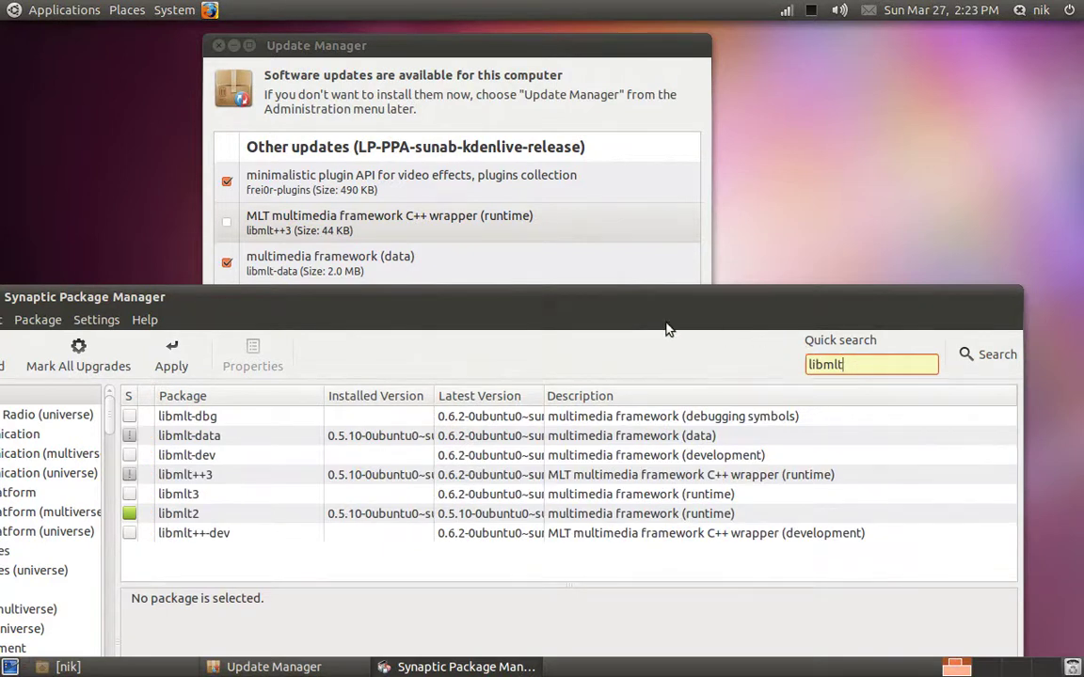
left_click_drag(622, 306, 723, 53)
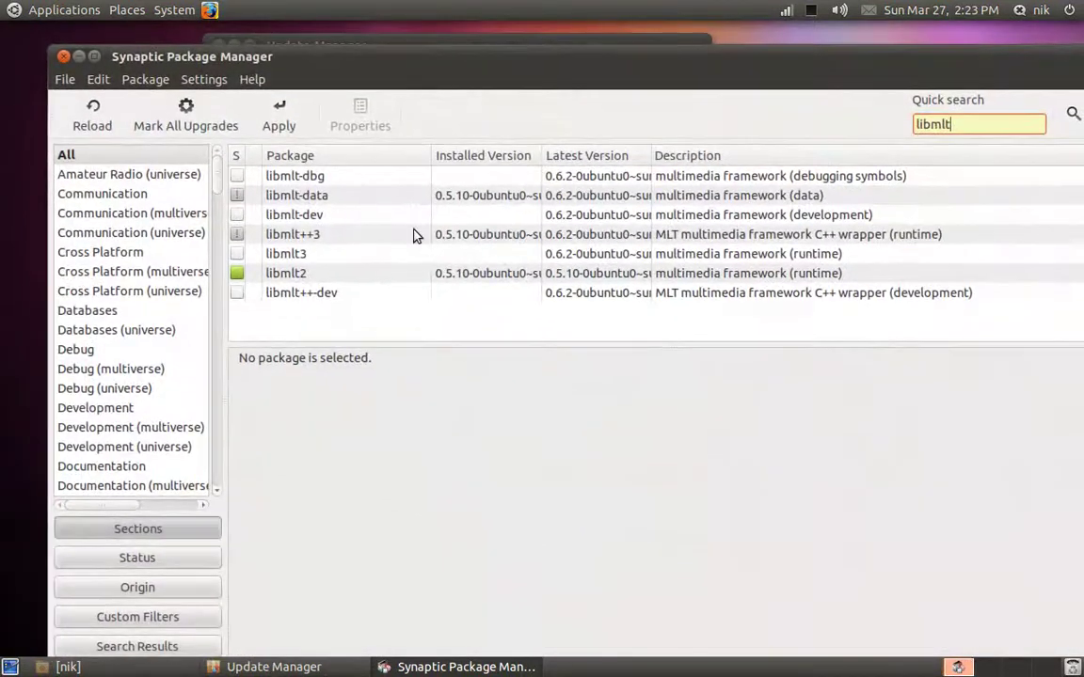
left_click(239, 239)
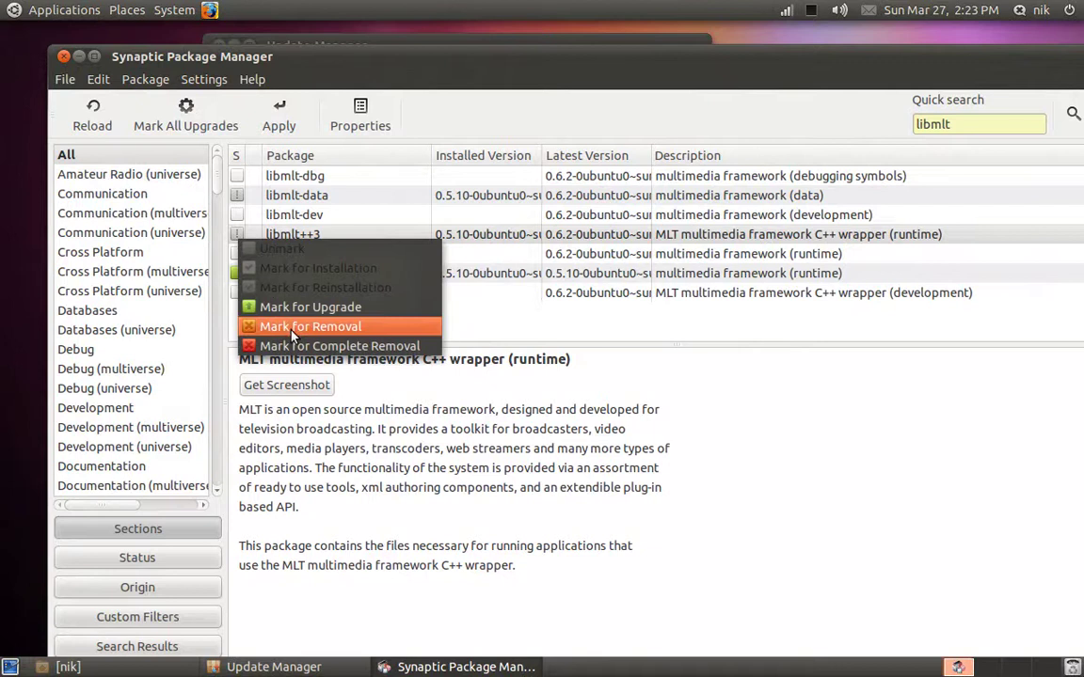
left_click(289, 325)
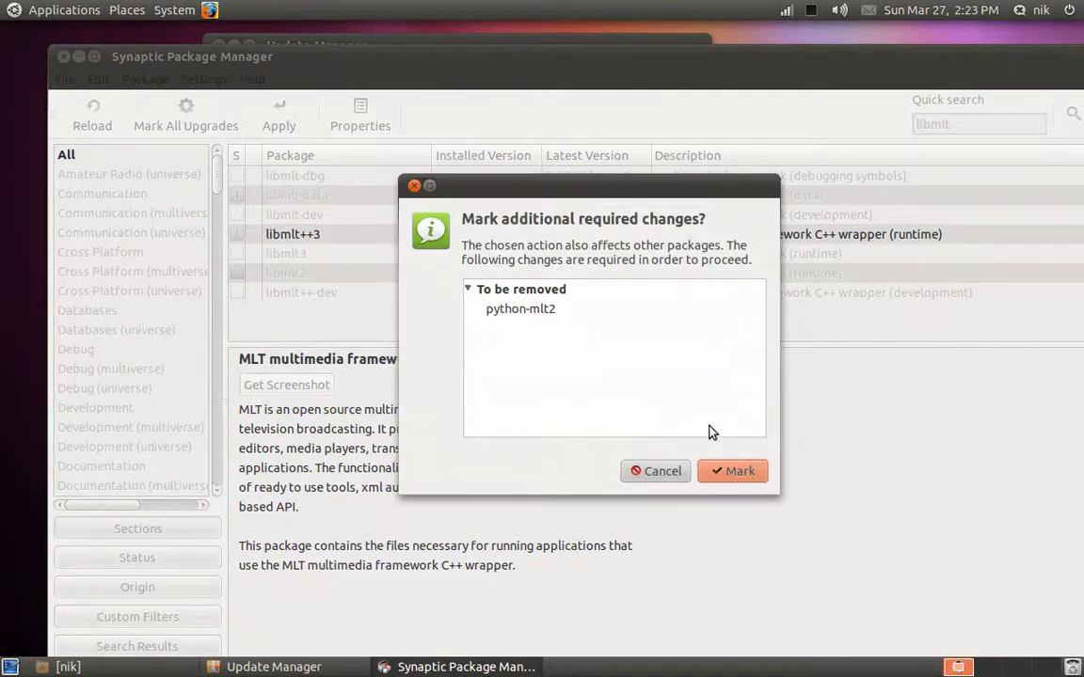
left_click(730, 470)
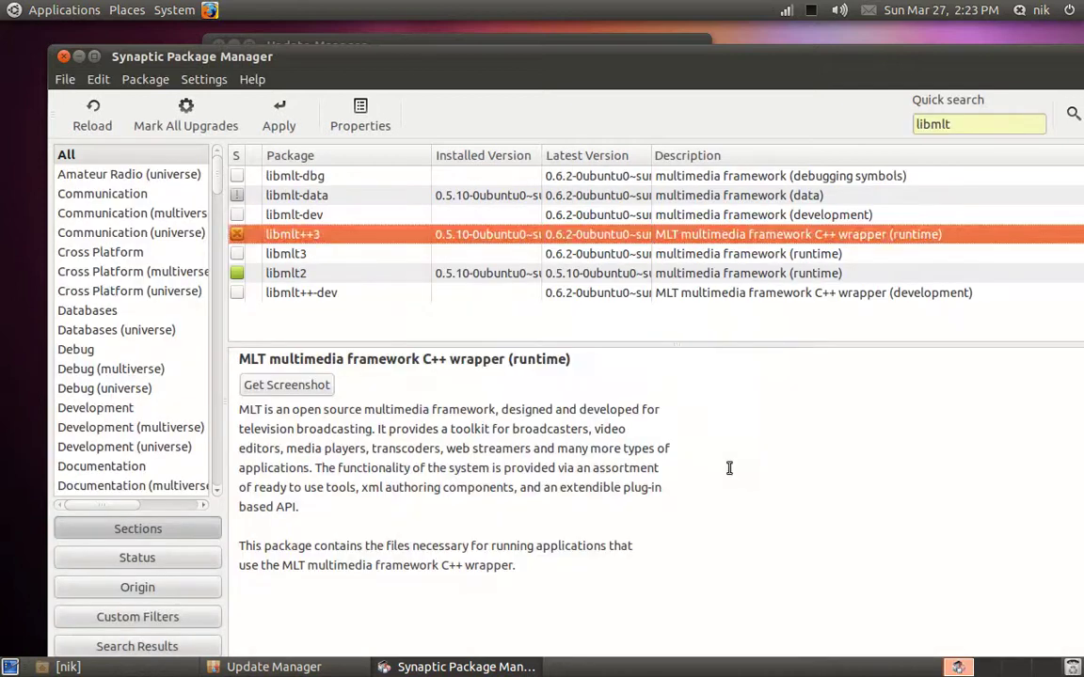
- Mark libmlt-data for removal and apply removing all 5 packages, freeing 49.4 MB
left_click(343, 200)
left_click(237, 196)
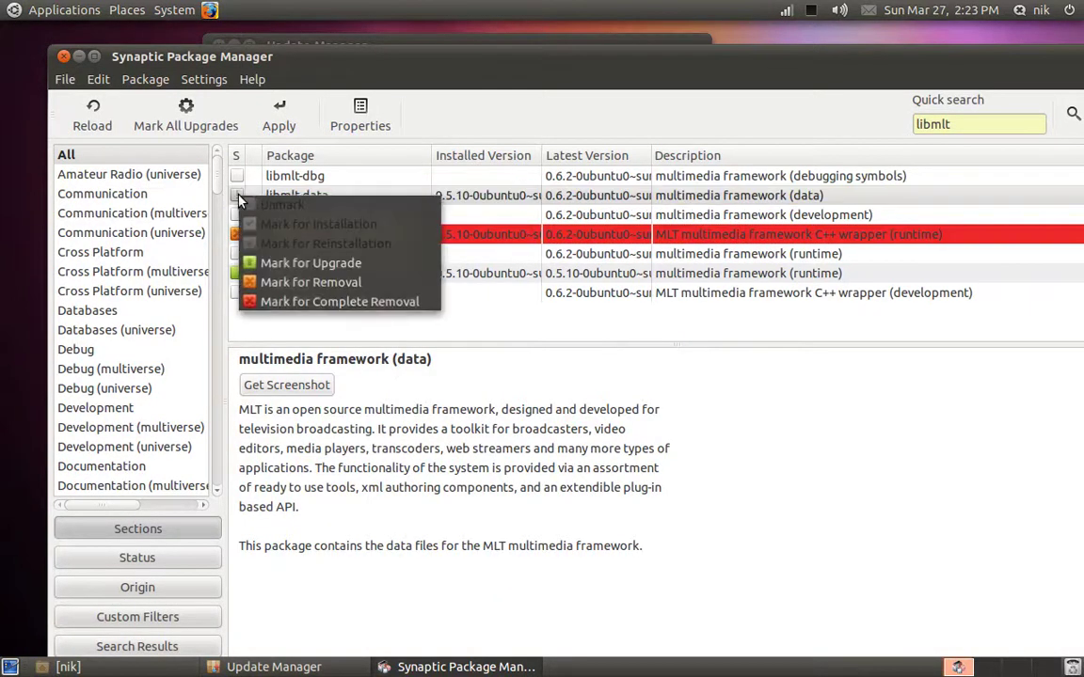
left_click(292, 283)
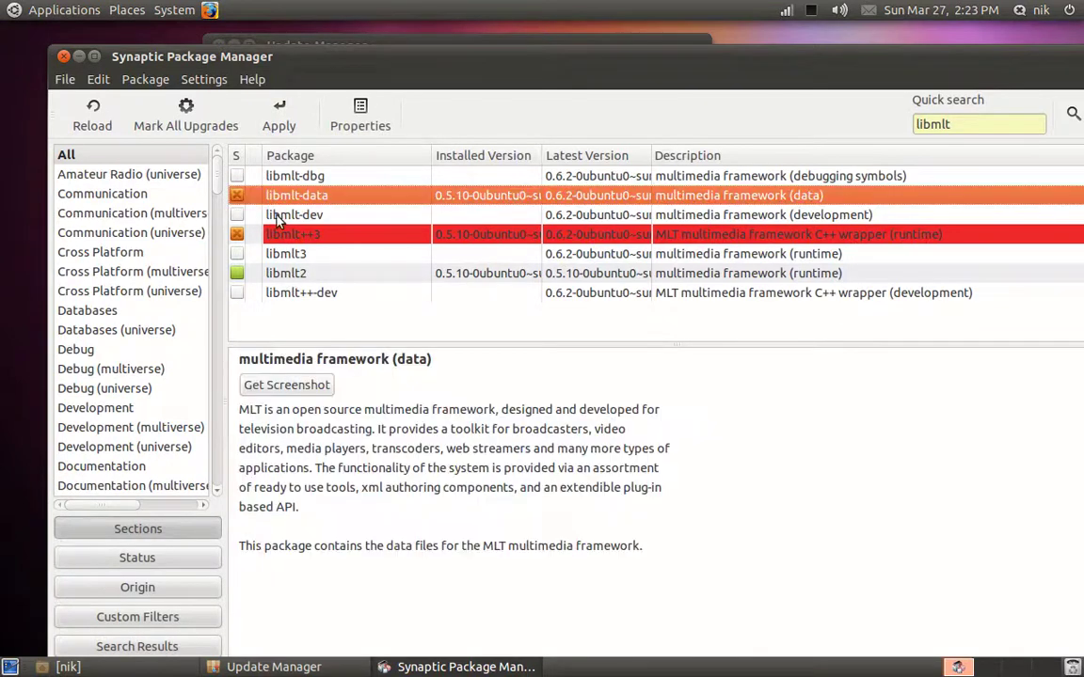
left_click(273, 113)
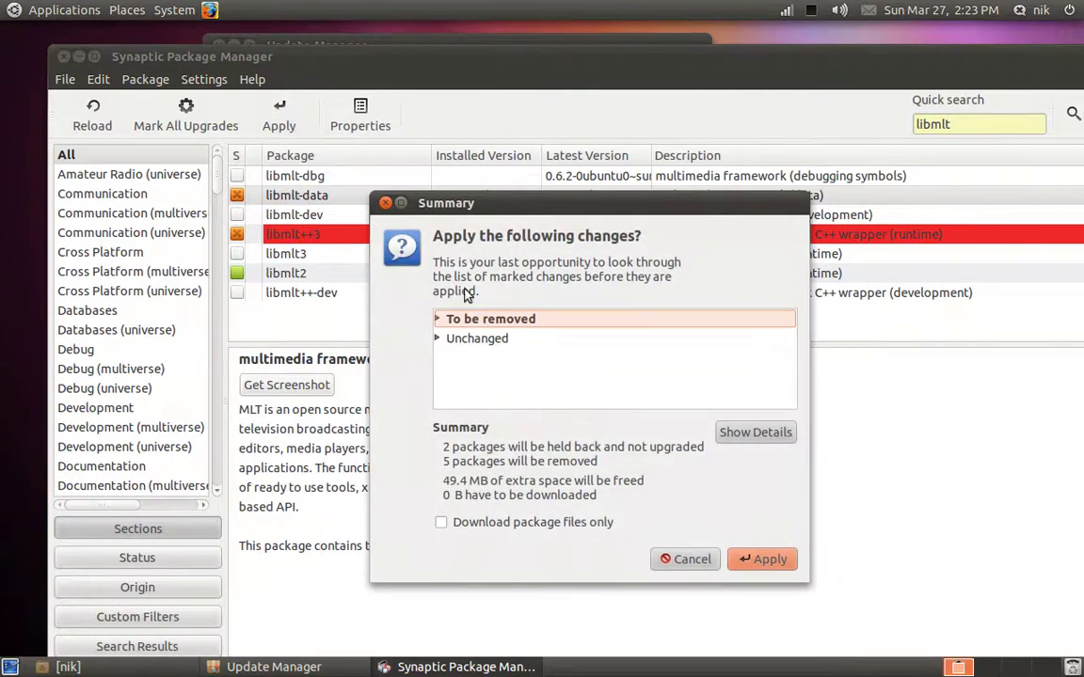
left_click(753, 559)
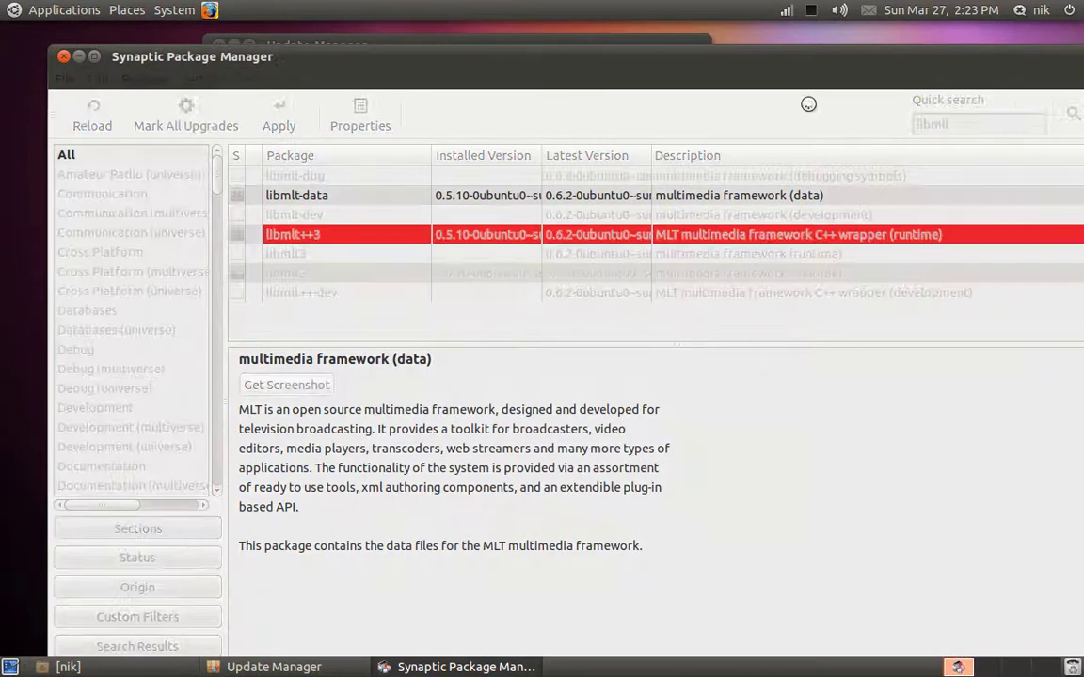
left_click(811, 12)
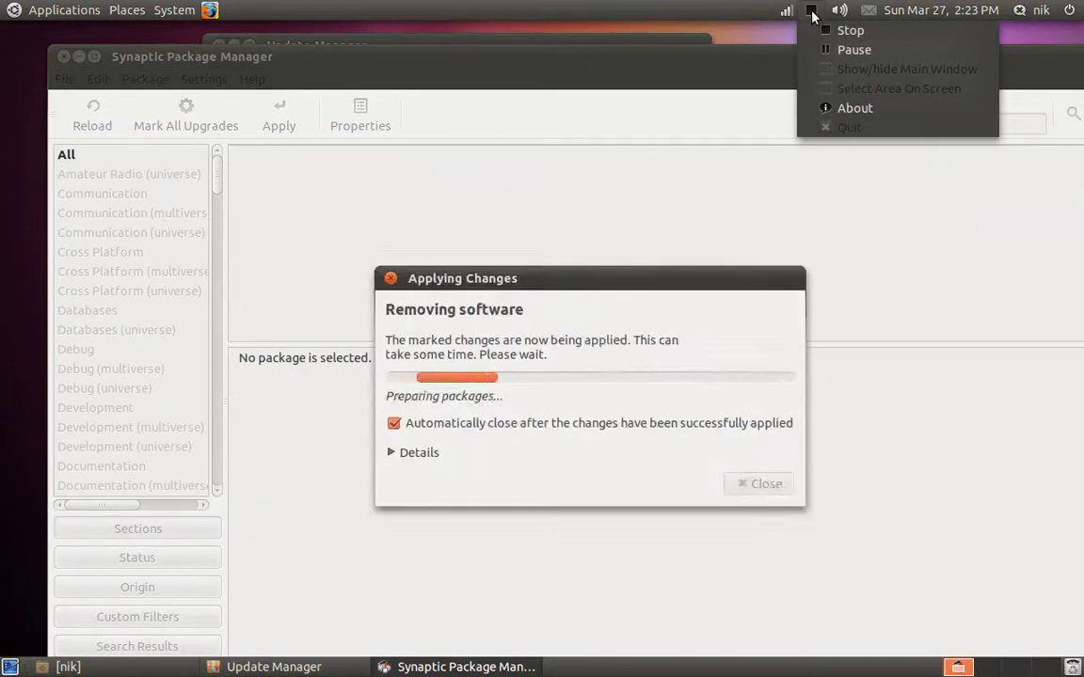
- Recheck updates, install frei0r-plugins and w32codecs (26.0 MB), and close Update Manager
left_click(834, 49)
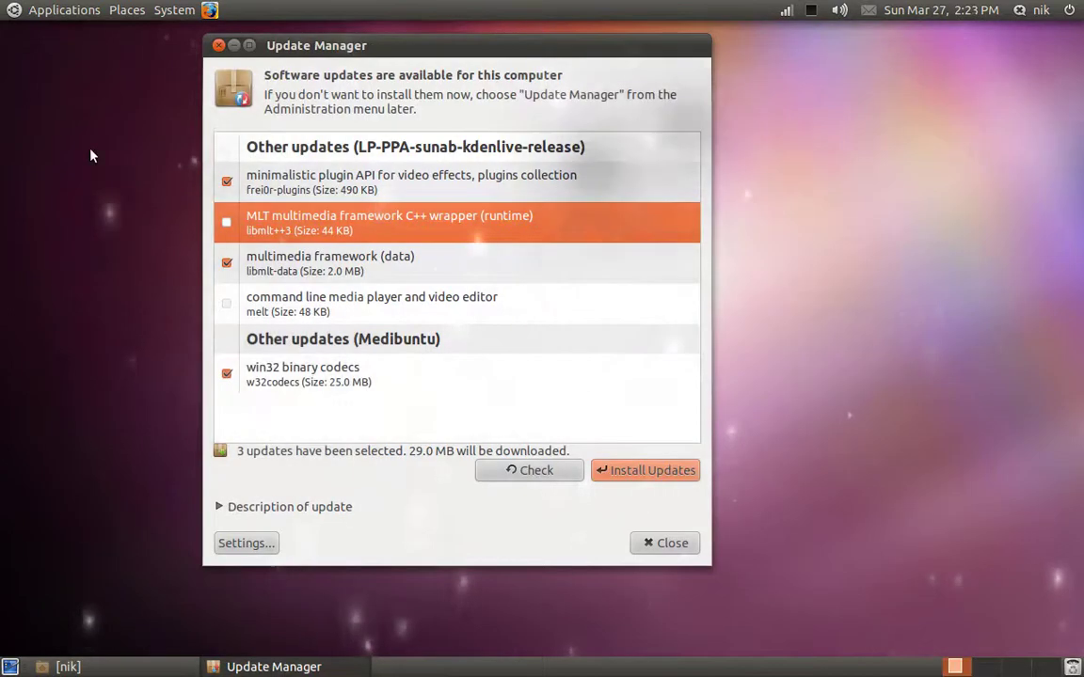
left_click(530, 476)
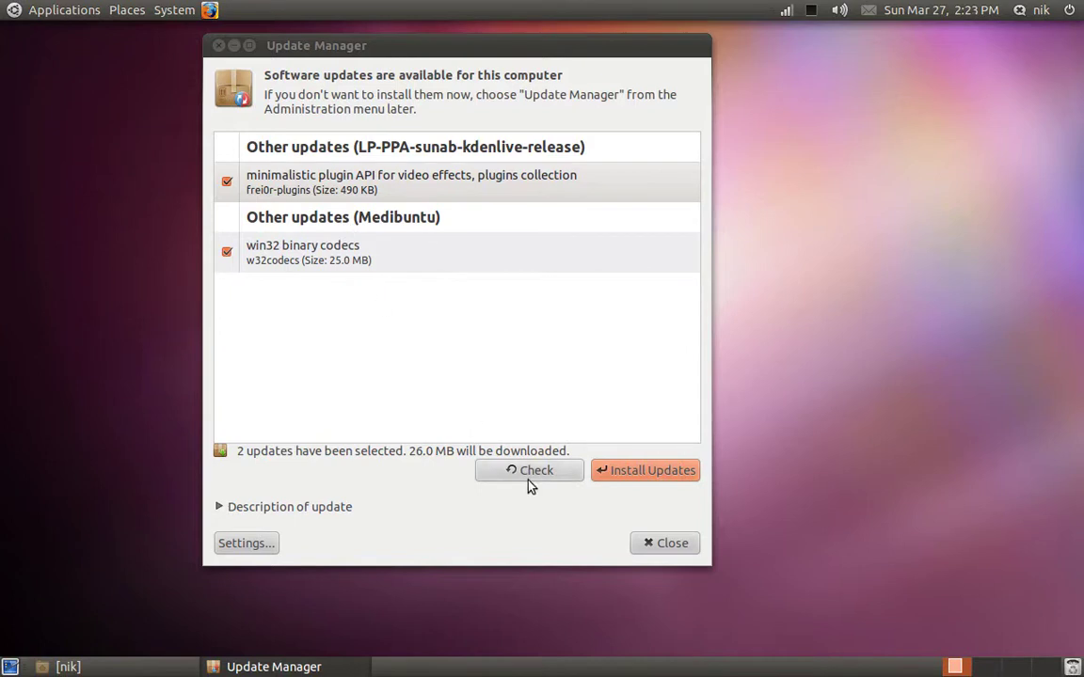
left_click(636, 477)
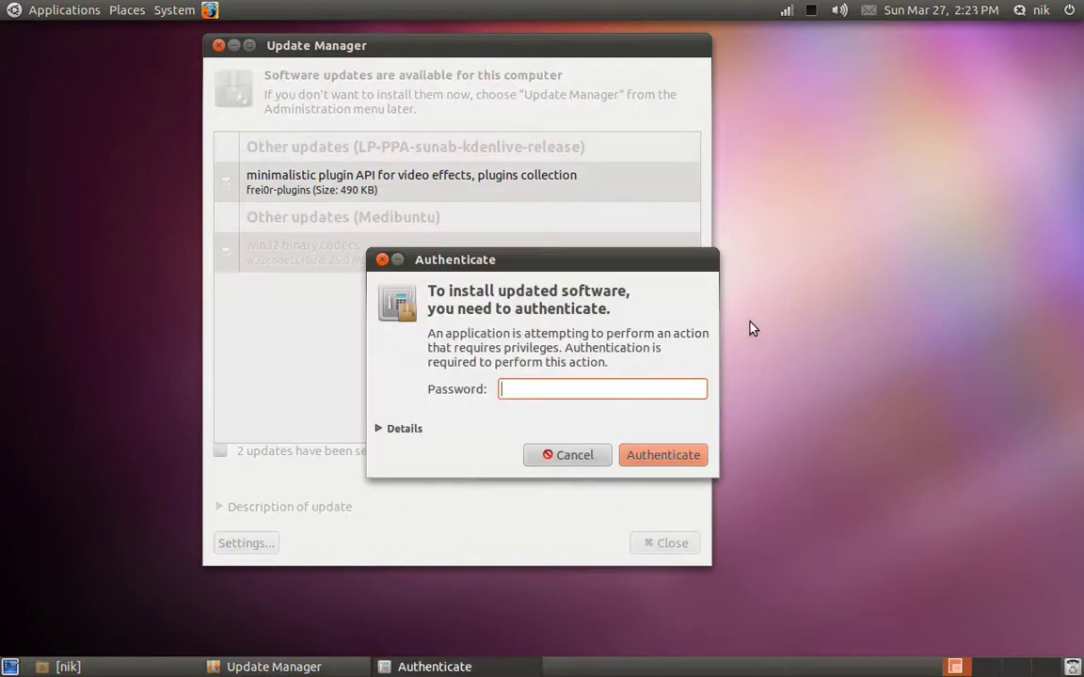
left_click(813, 13)
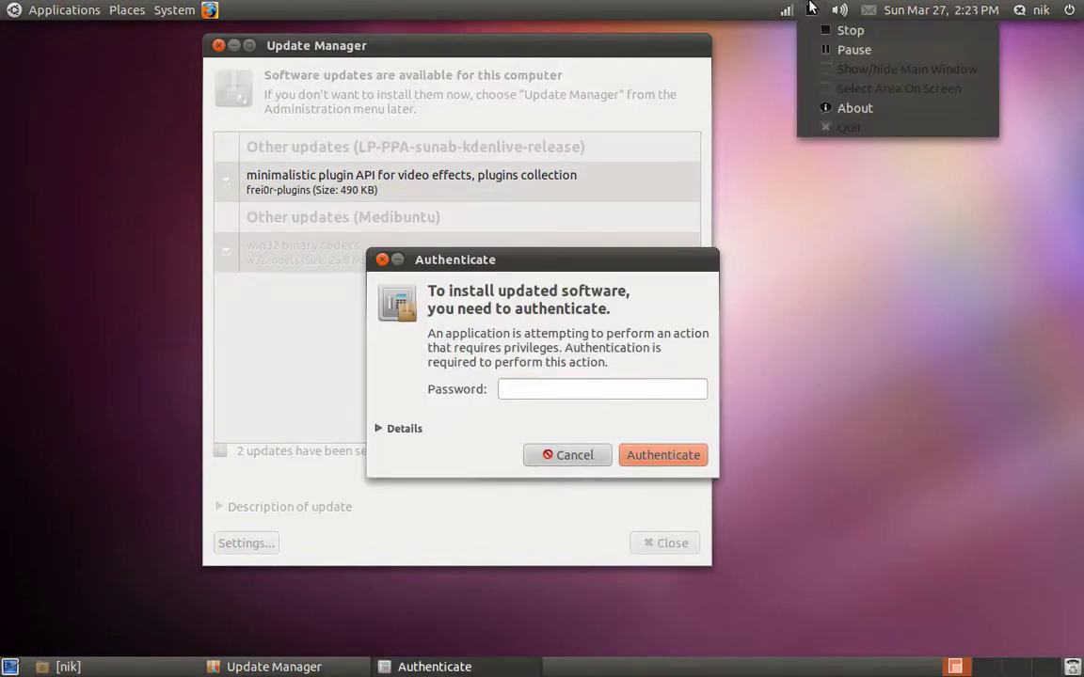
left_click(827, 47)
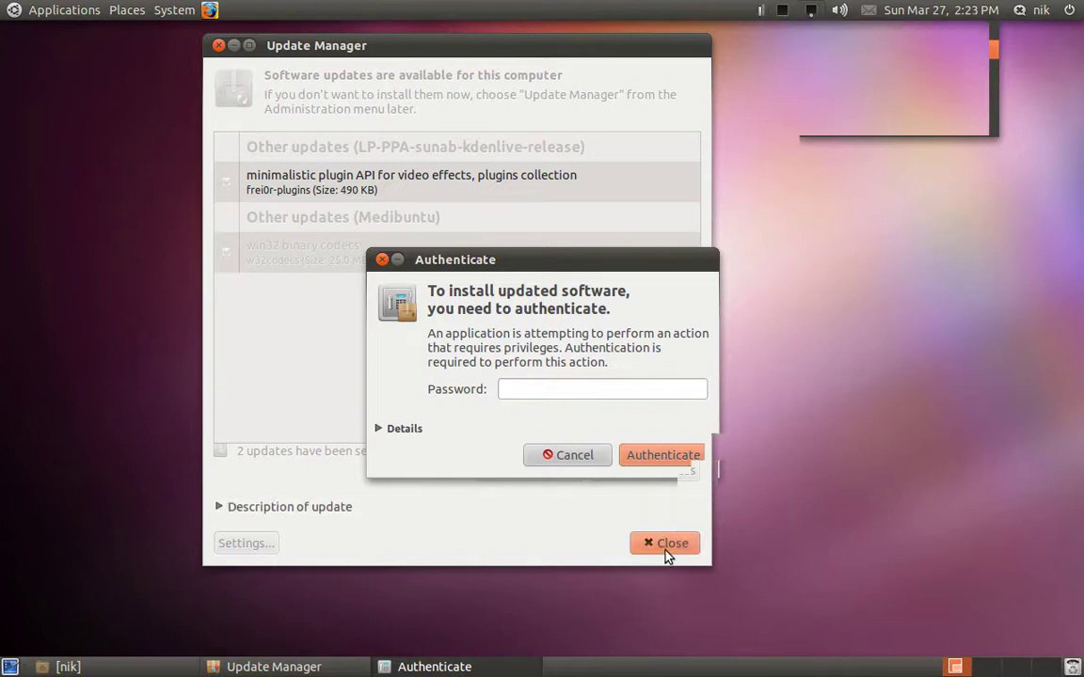
left_click(668, 552)
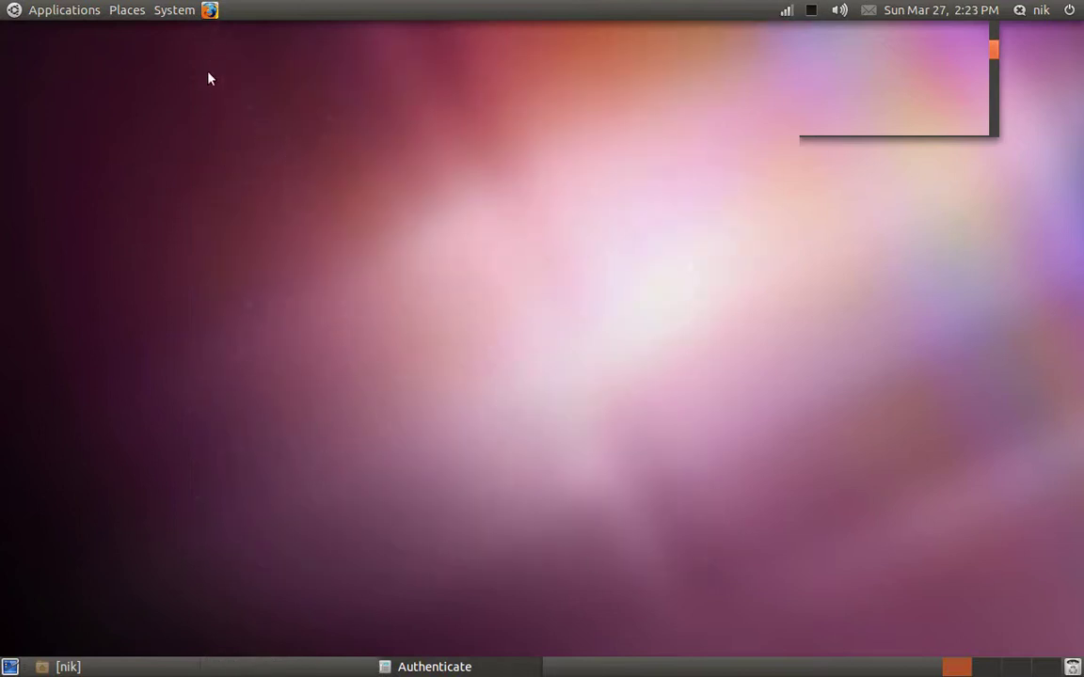
- Relaunch Synaptic, search 'openshot' and mark it for installation with its required MLT libraries
left_click(176, 9)
mouse_move(245, 59)
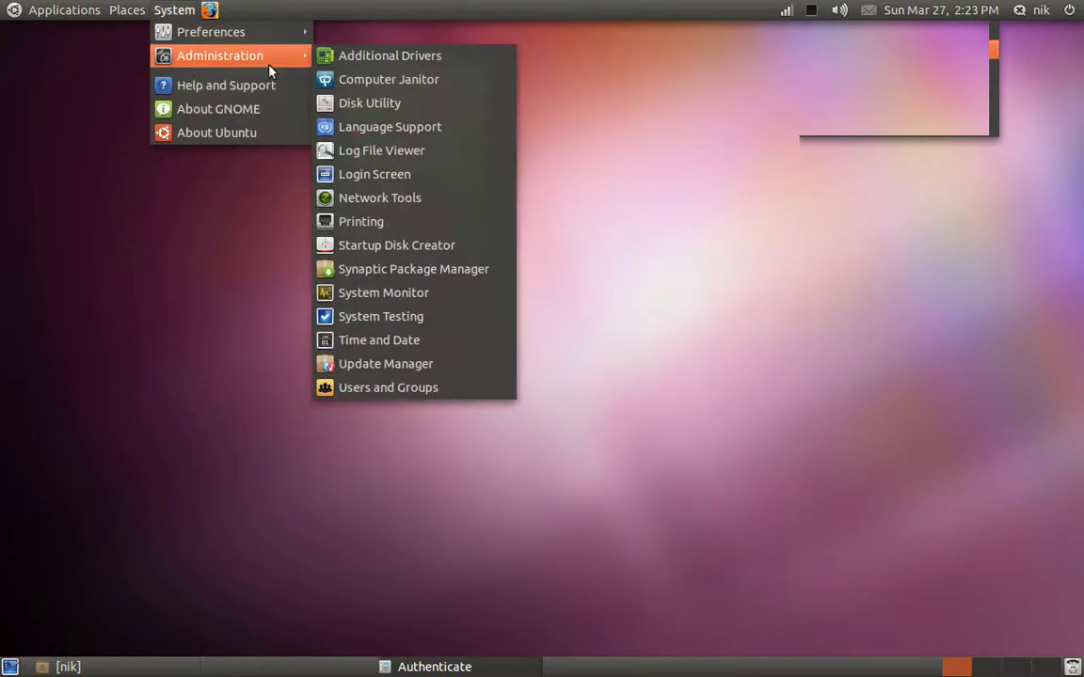
left_click(434, 270)
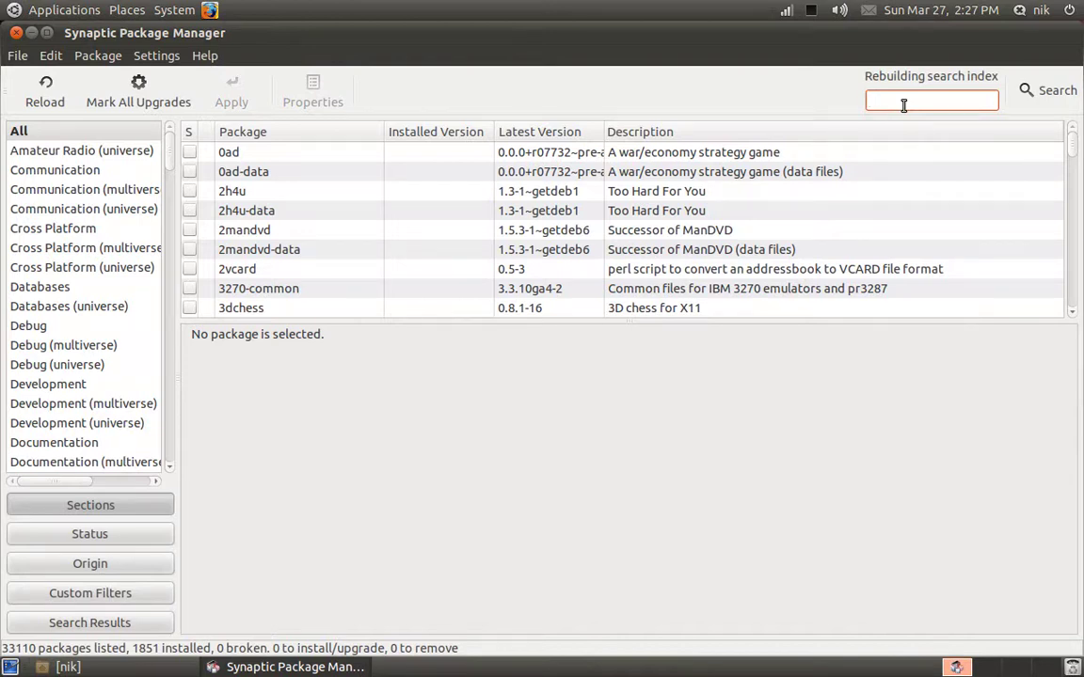
type("poens")
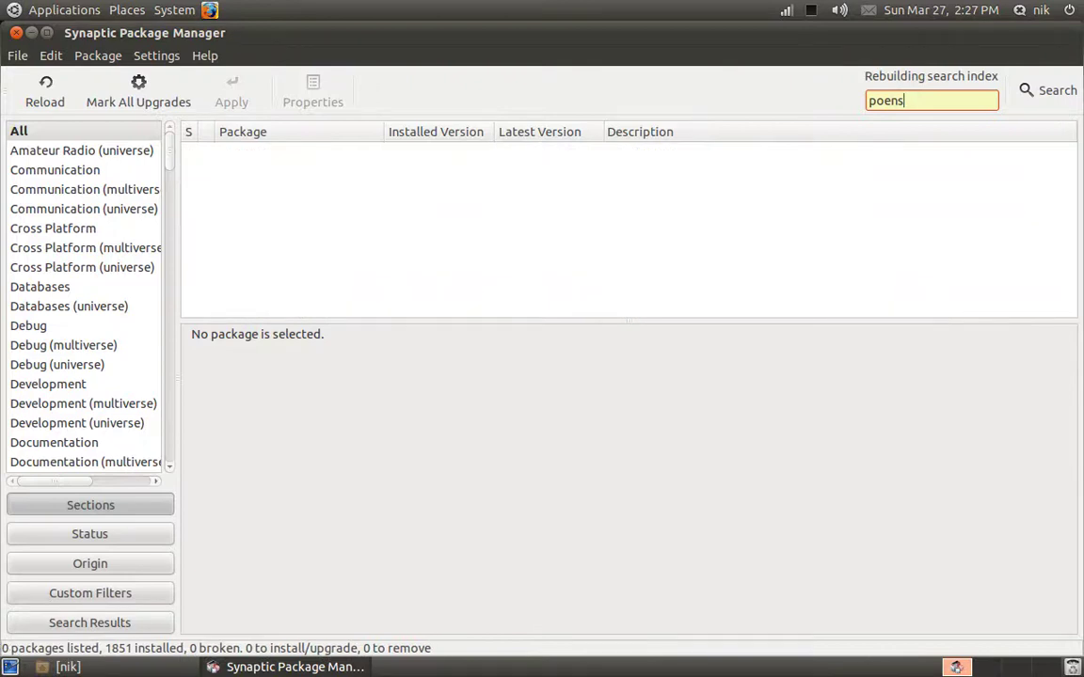
type("hot")
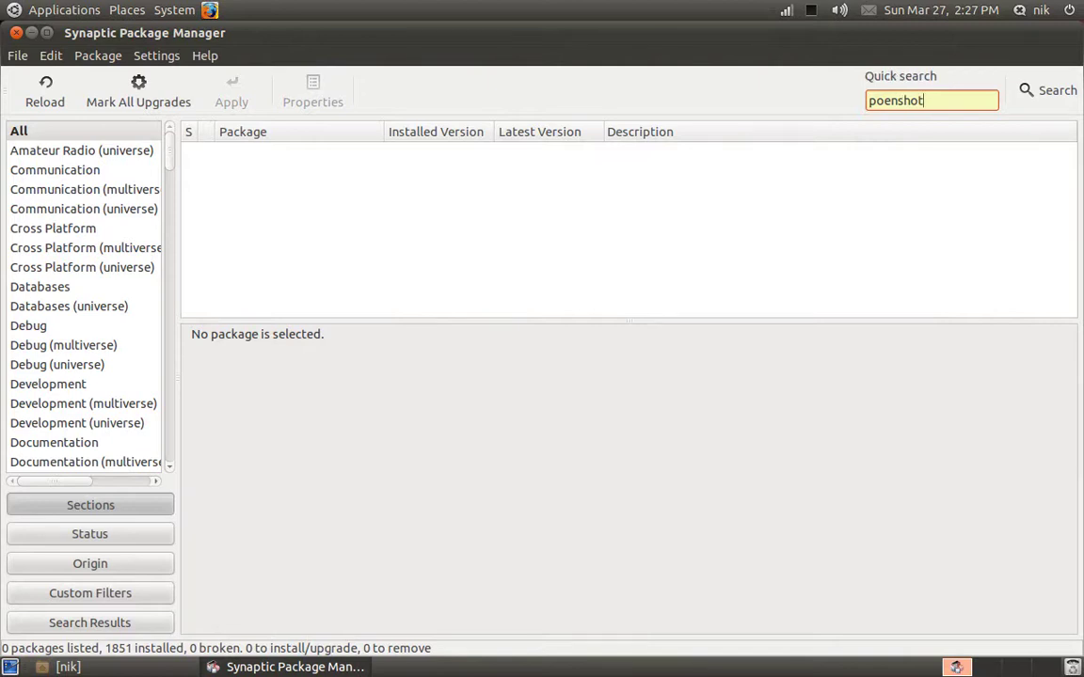
key("BackSpace")
key("BackSpace")
key("BackSpace")
key("BackSpace")
key("BackSpace")
key("BackSpace")
key("BackSpace")
key("BackSpace")
type("opens")
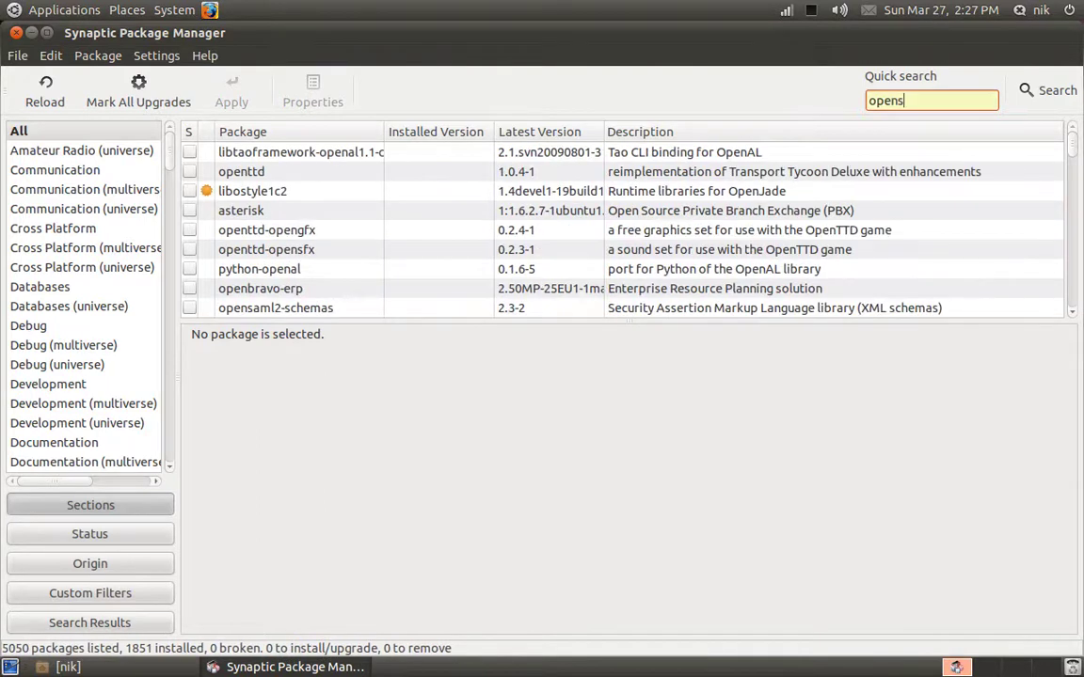
type("hot")
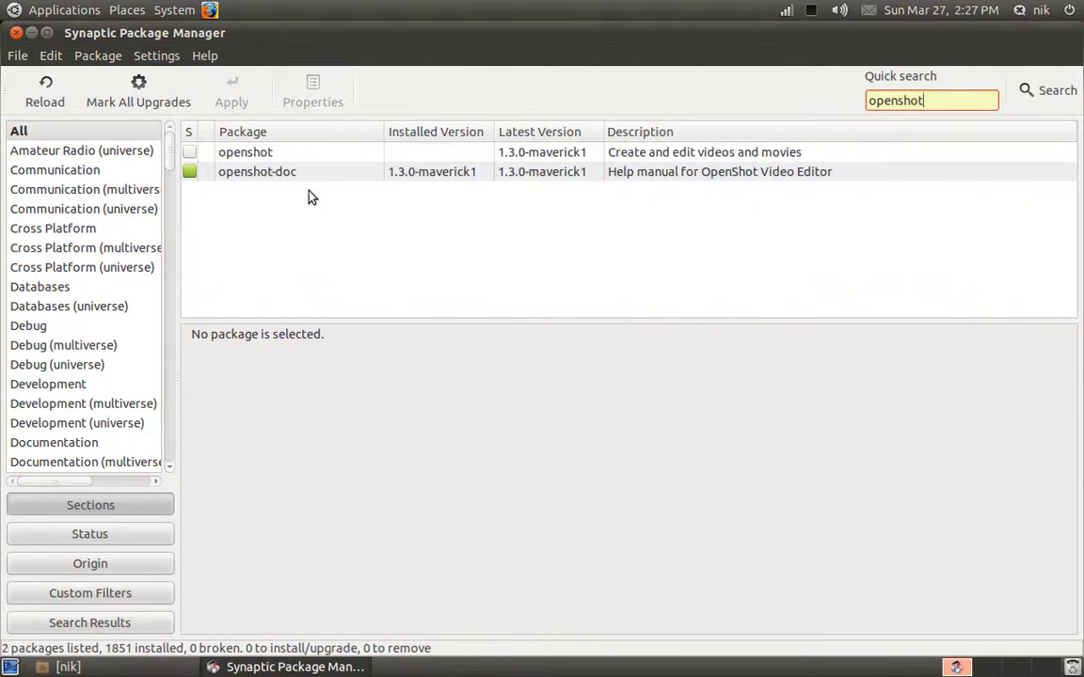
left_click(192, 152)
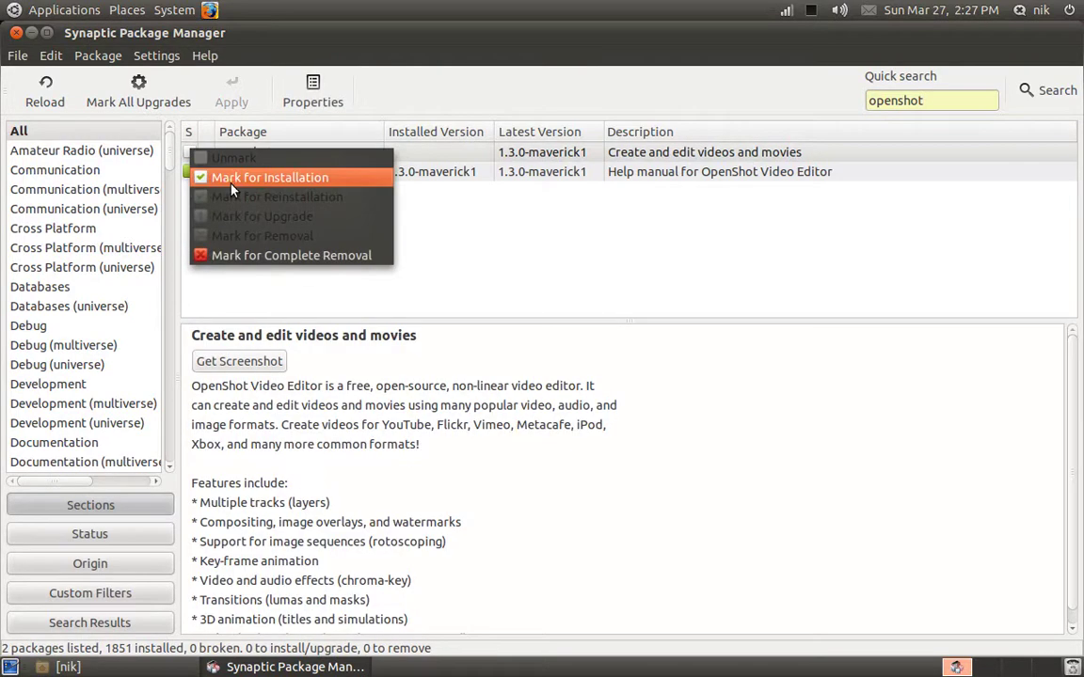
left_click(230, 179)
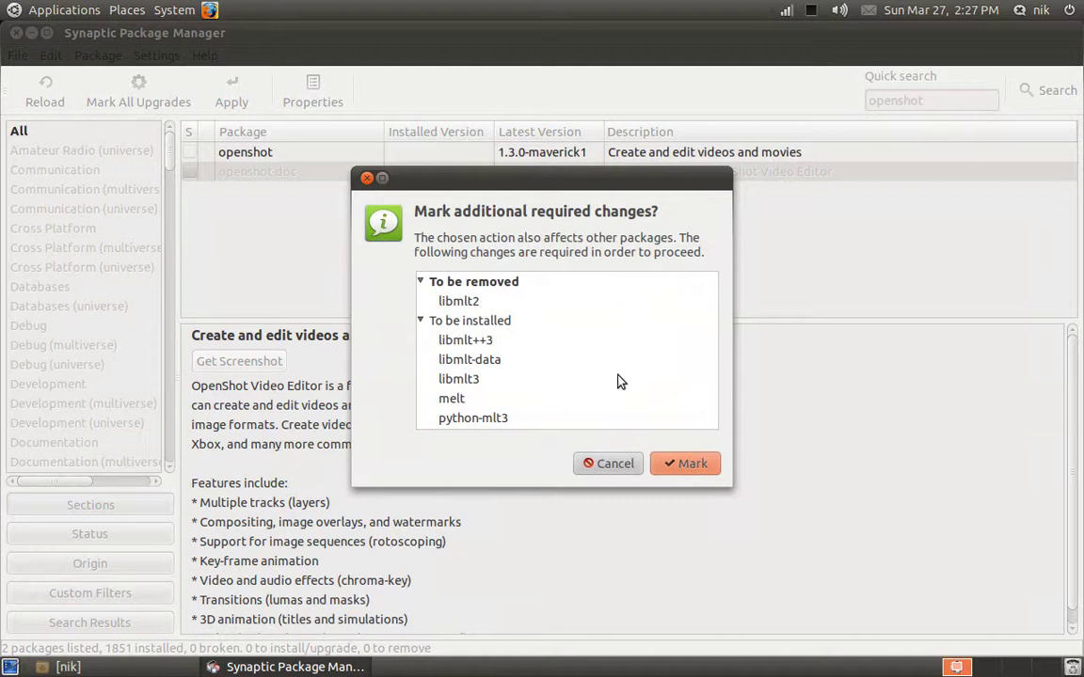
left_click(685, 463)
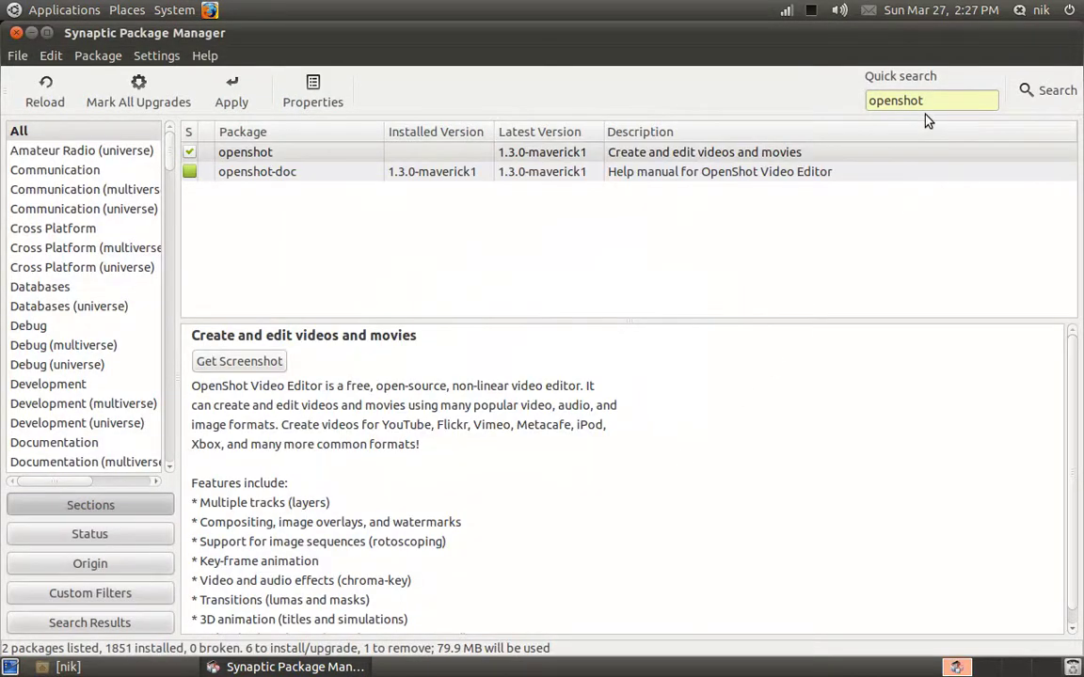
left_click(925, 105)
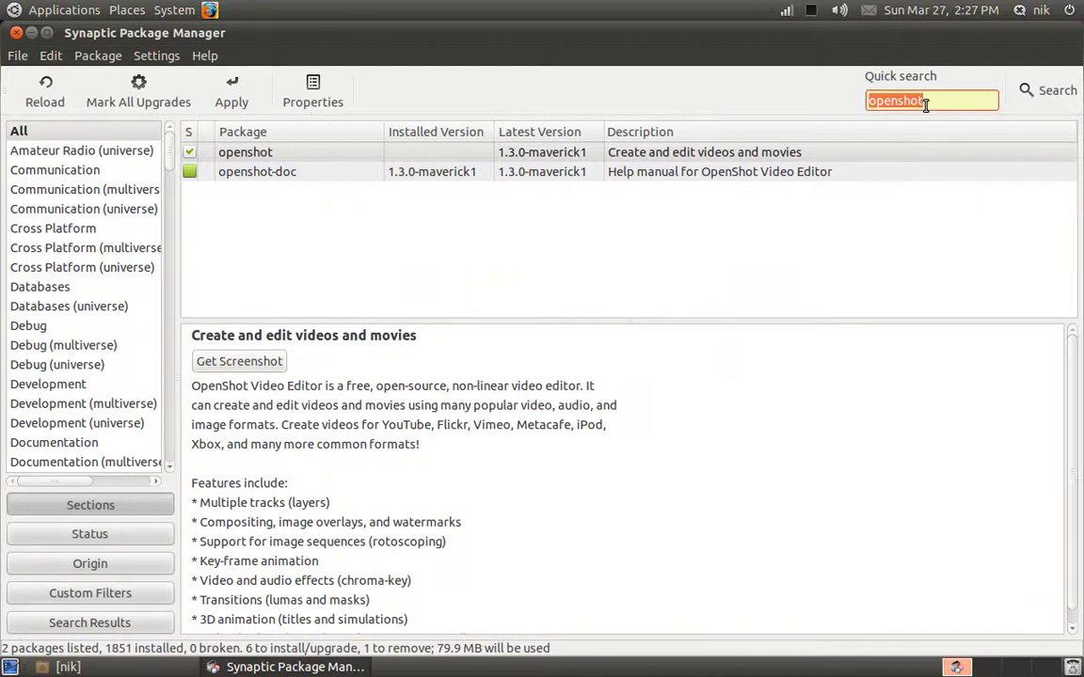
- Mark kdenlive plus kdenlive-data for installation and apply all pending changes, reaching 1858 installed
key("BackSpace")
type("kd")
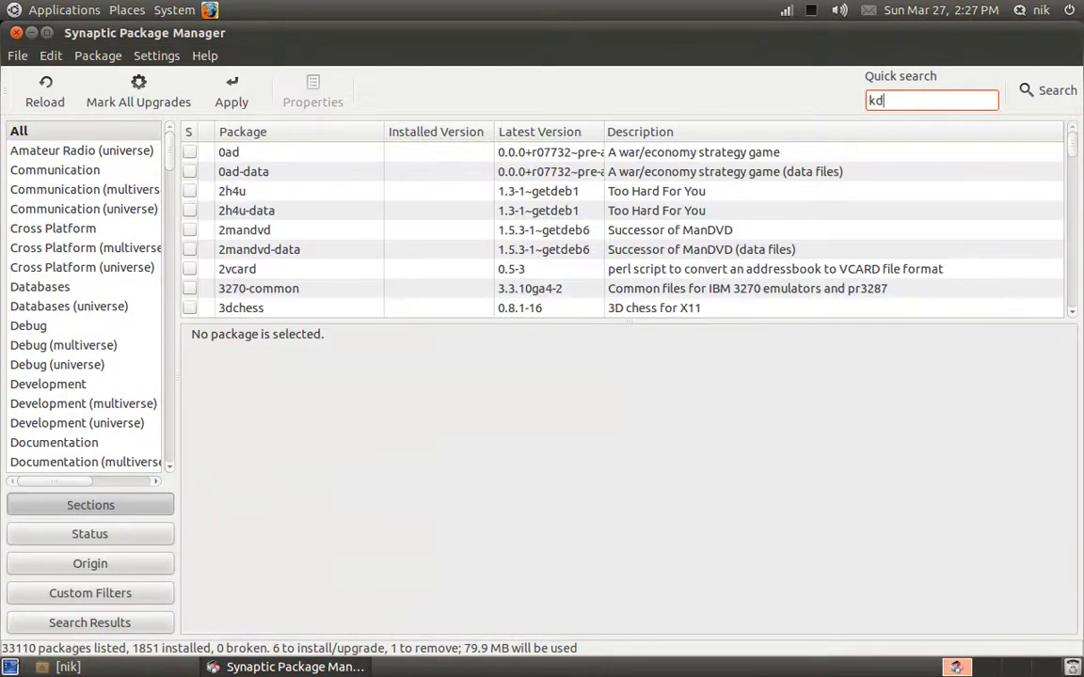
type("enlive")
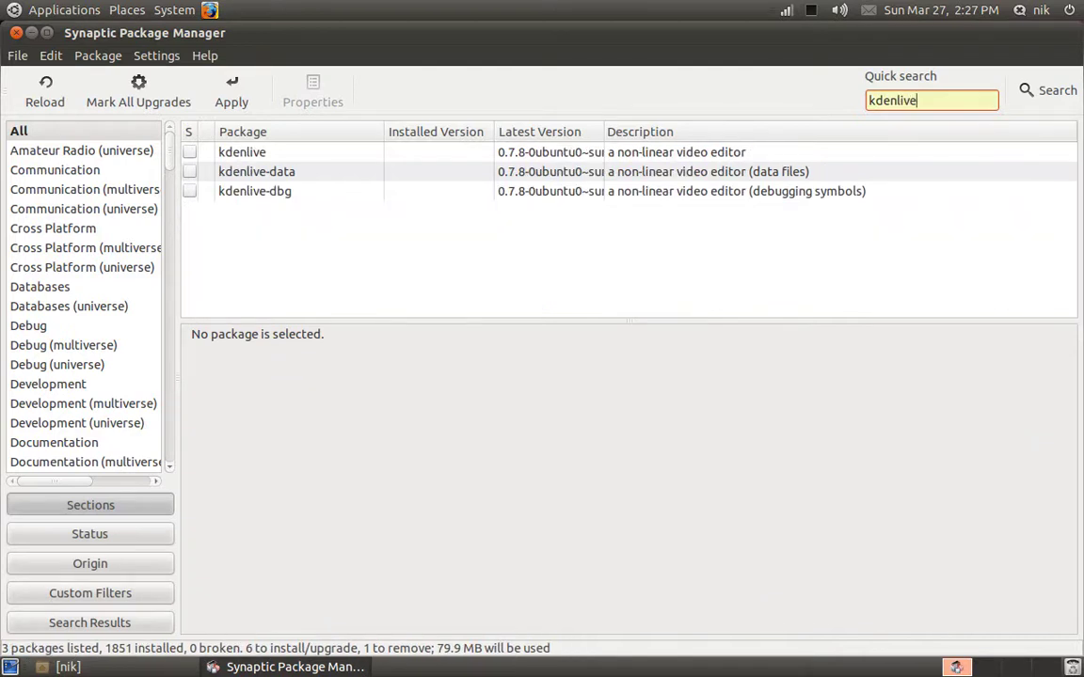
left_click(202, 156)
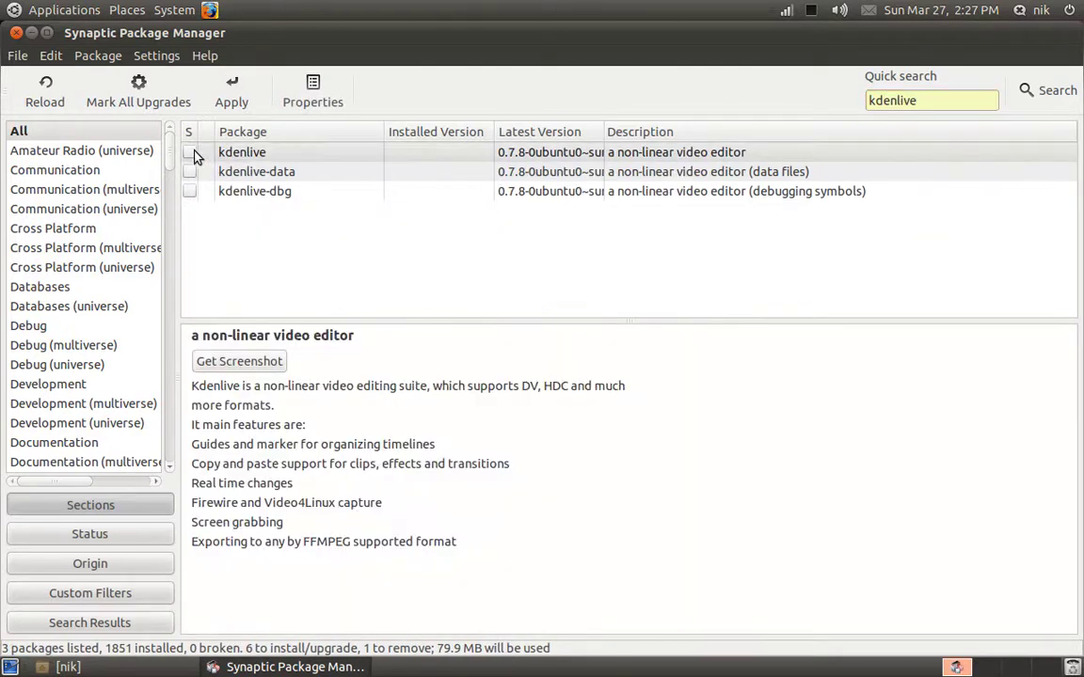
left_click(189, 155)
left_click(221, 178)
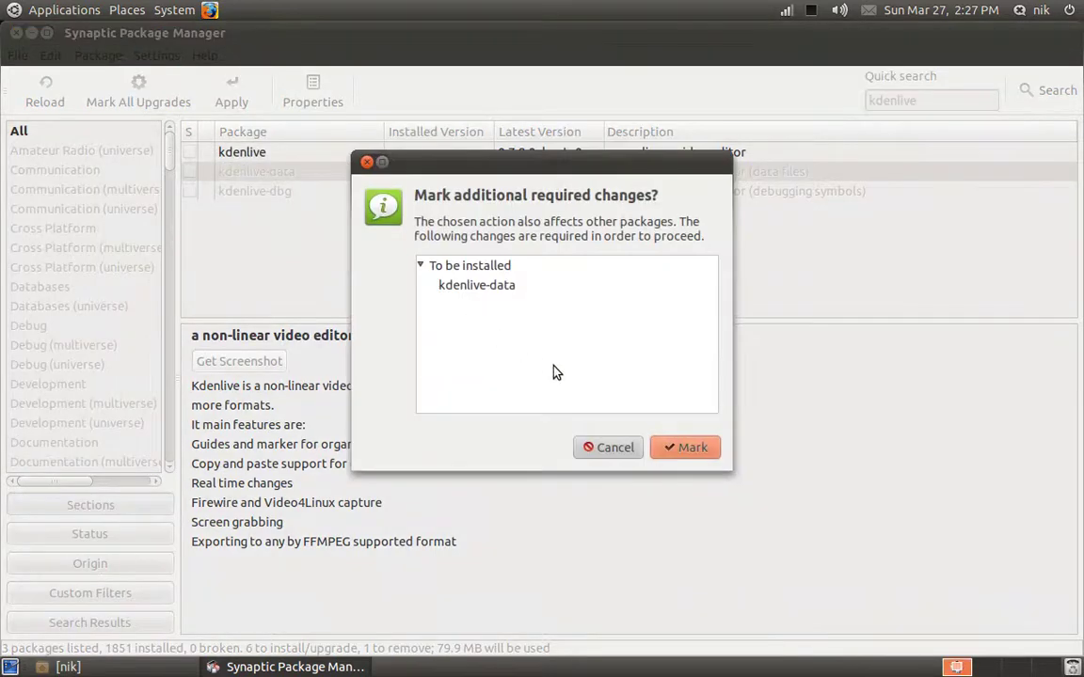
left_click(685, 448)
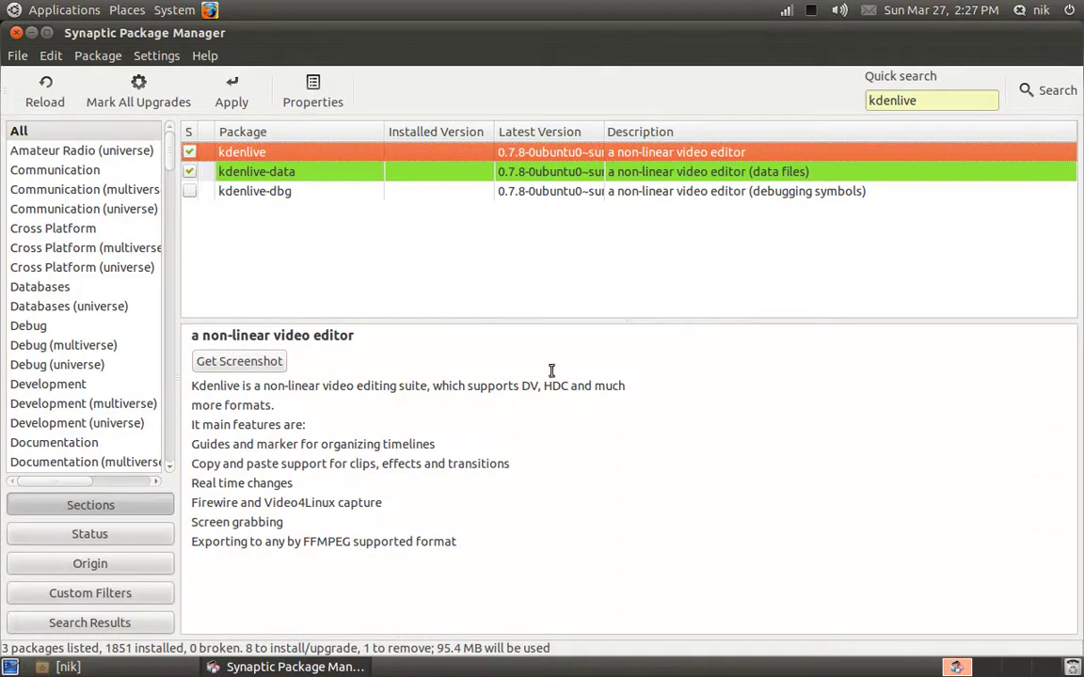
left_click(237, 100)
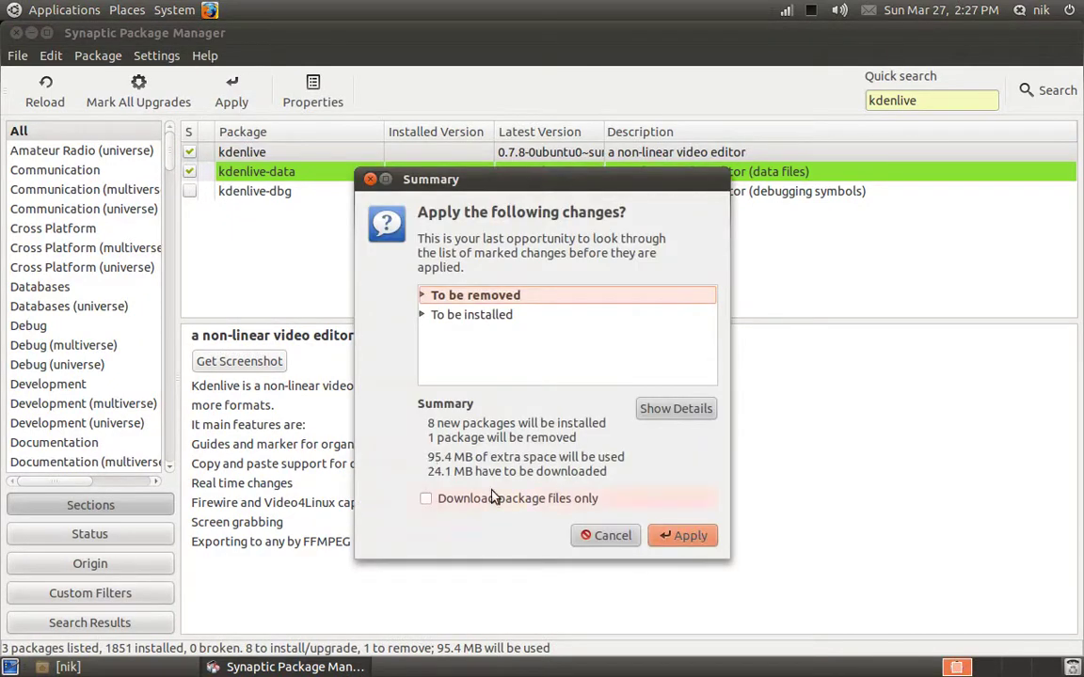
left_click(670, 535)
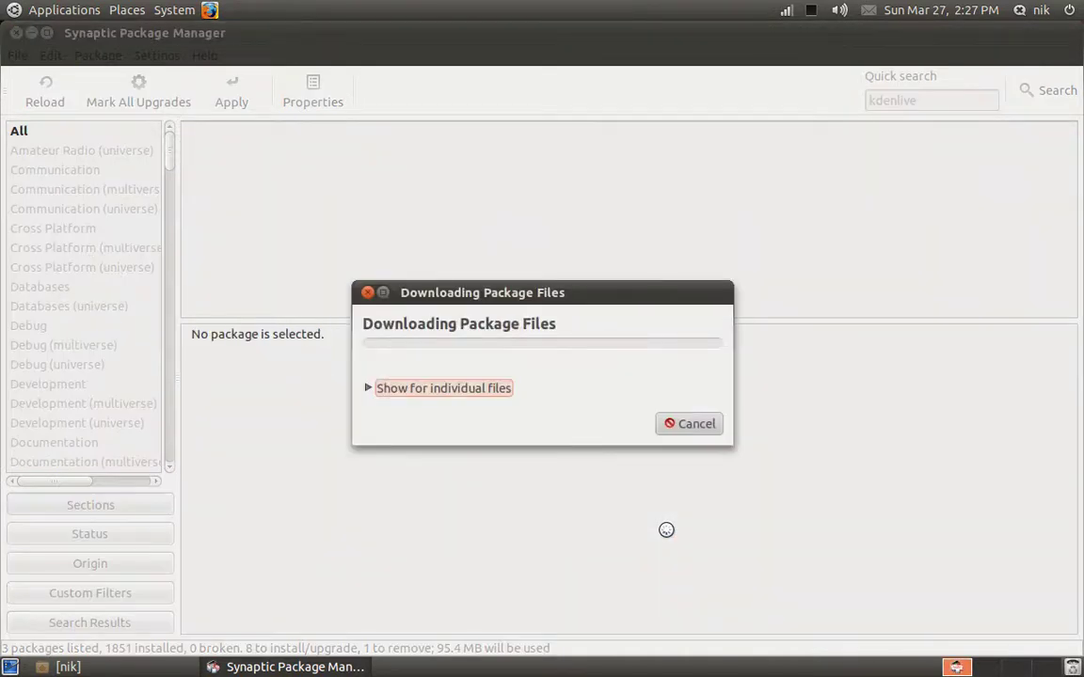
left_click(811, 10)
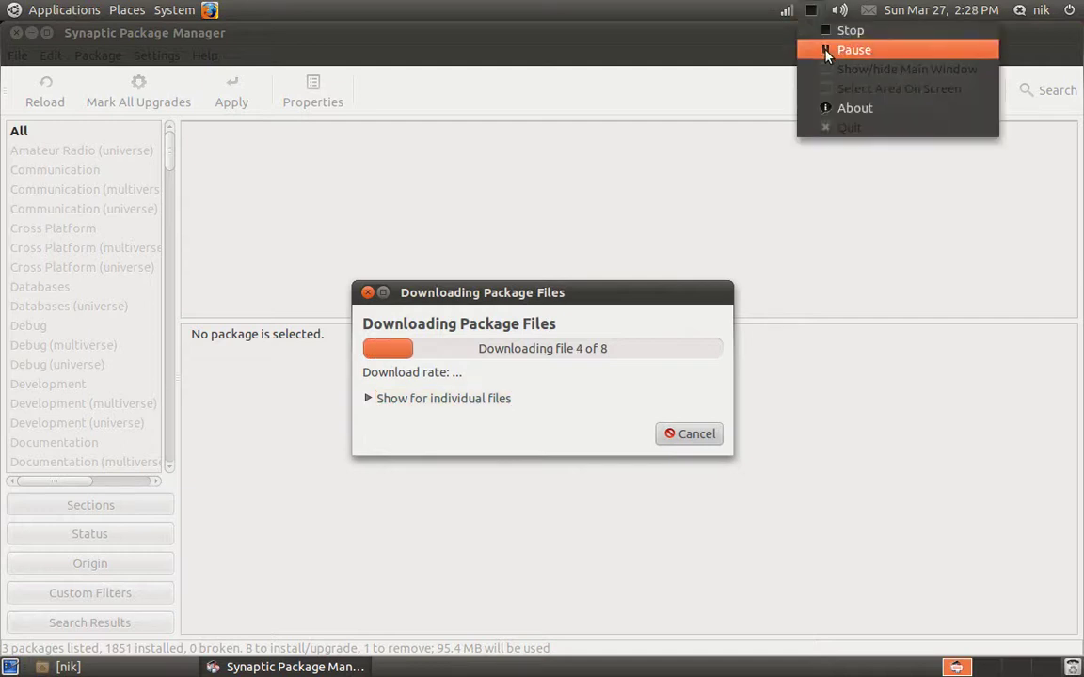
left_click(825, 50)
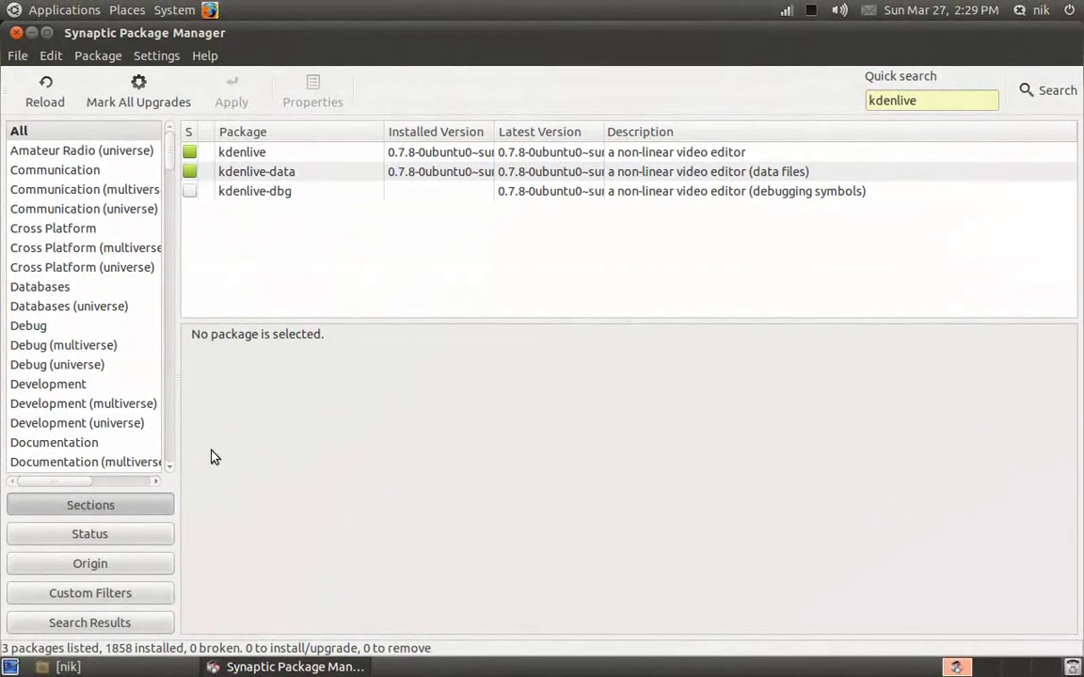
- Close Synaptic Package Manager, then restore the minimized home folder window and close it too
left_click(17, 32)
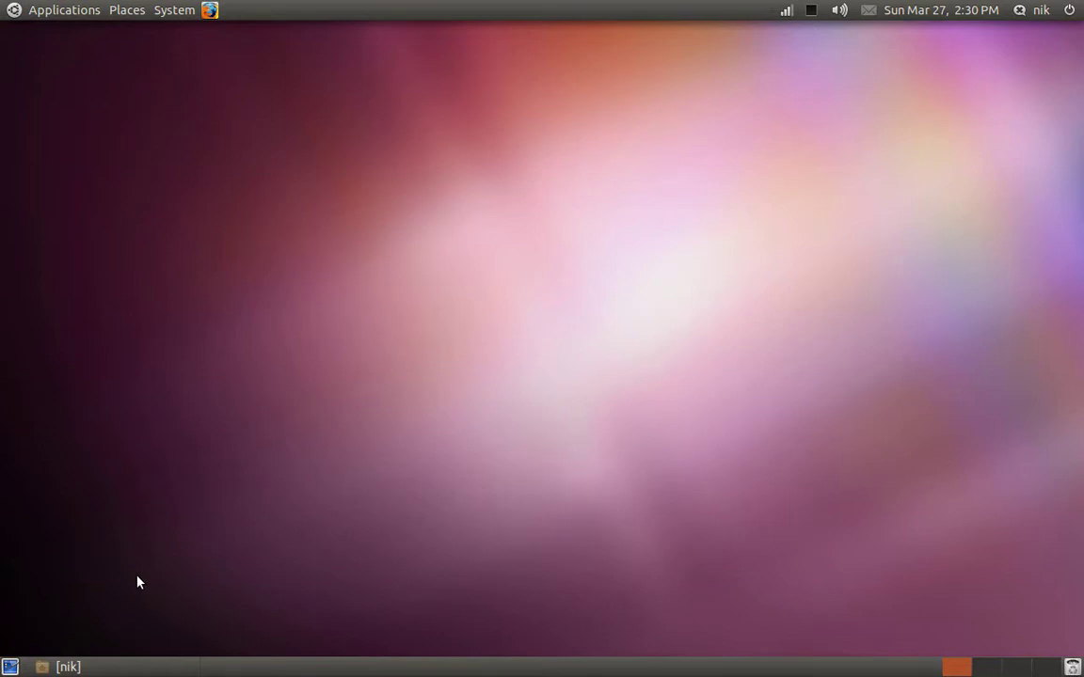
left_click(61, 667)
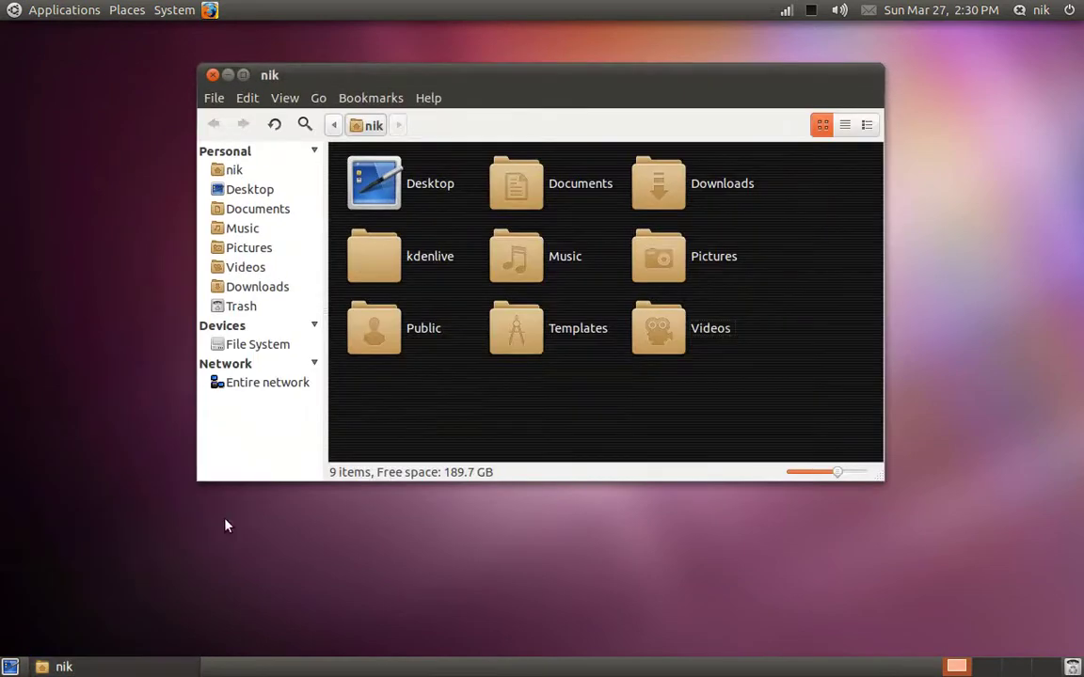
left_click(213, 75)
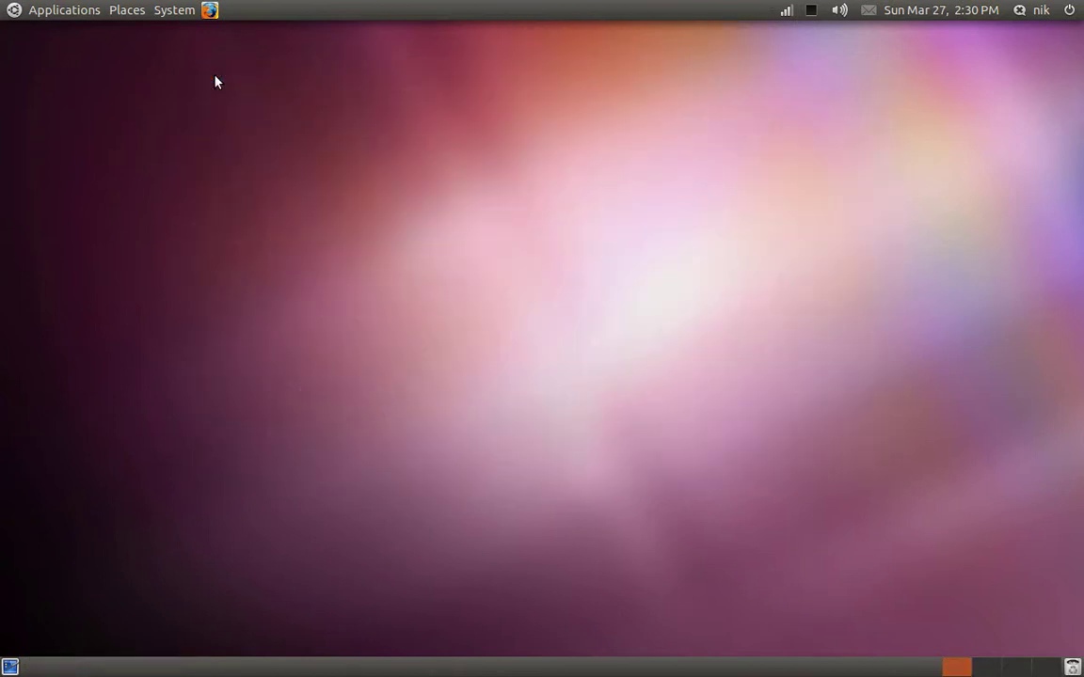